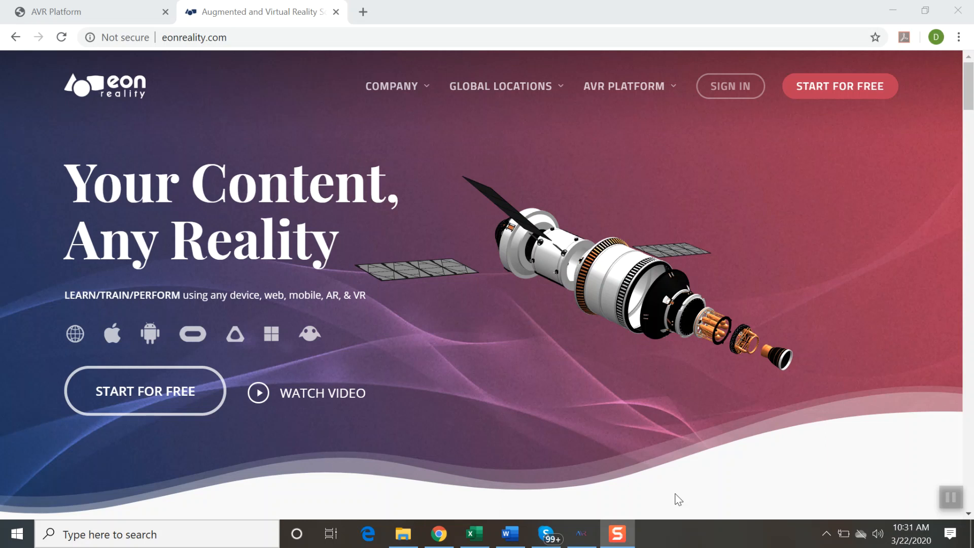
# Step: Open the free account registration page from the EON Reality website and view the whole sign-up form
pyautogui.click(581, 294)
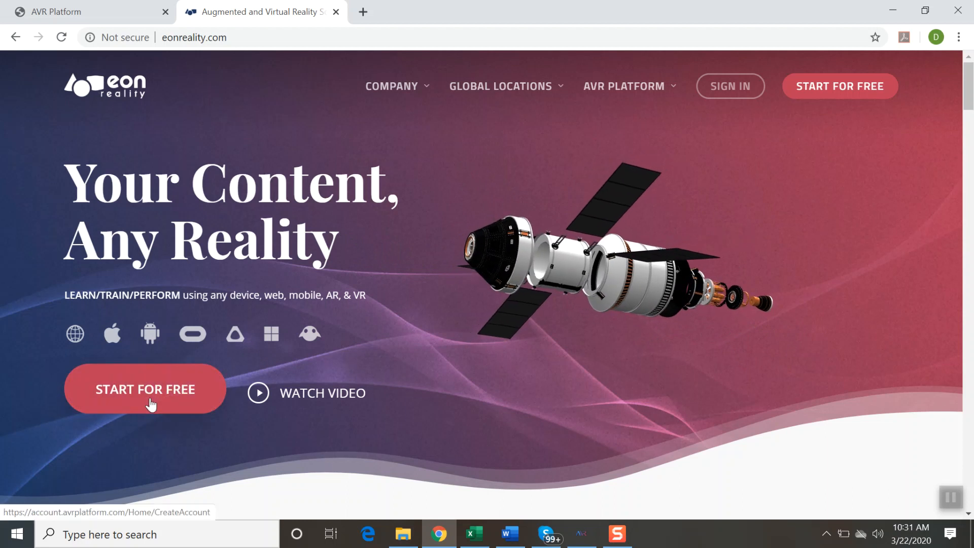
pyautogui.click(853, 90)
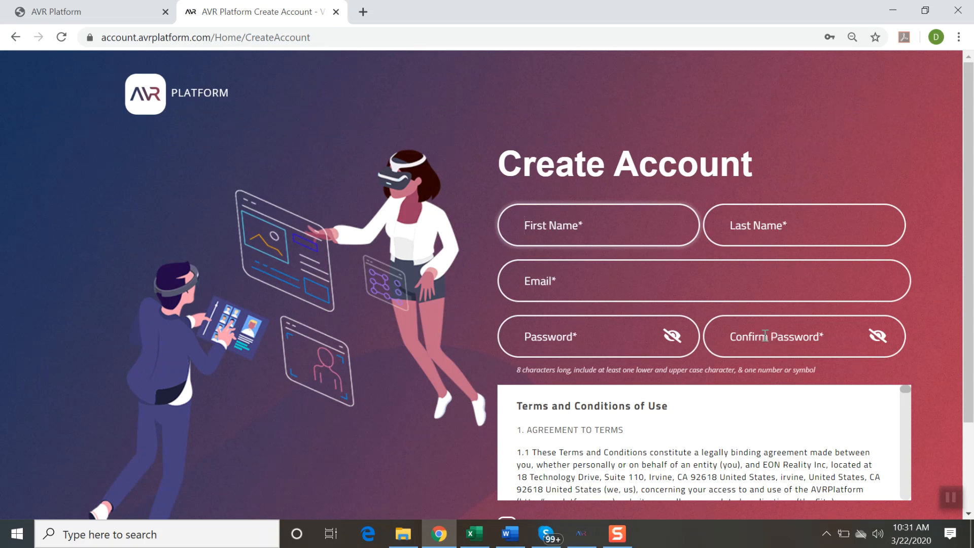
pyautogui.moveTo(966, 373); pyautogui.dragTo(969, 459)
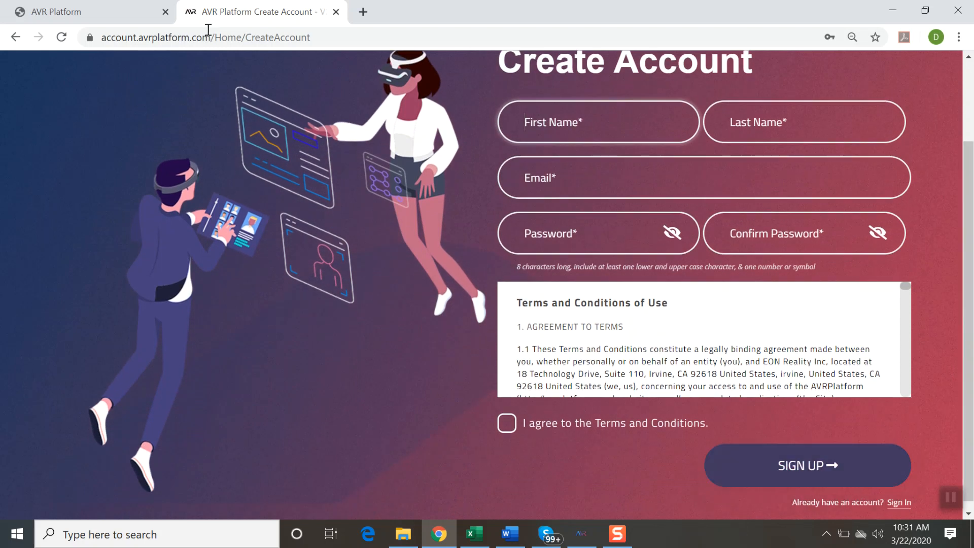
# Step: Return to the already signed-in AVR Platform session and load the site's root address to reach its welcome page
pyautogui.click(144, 13)
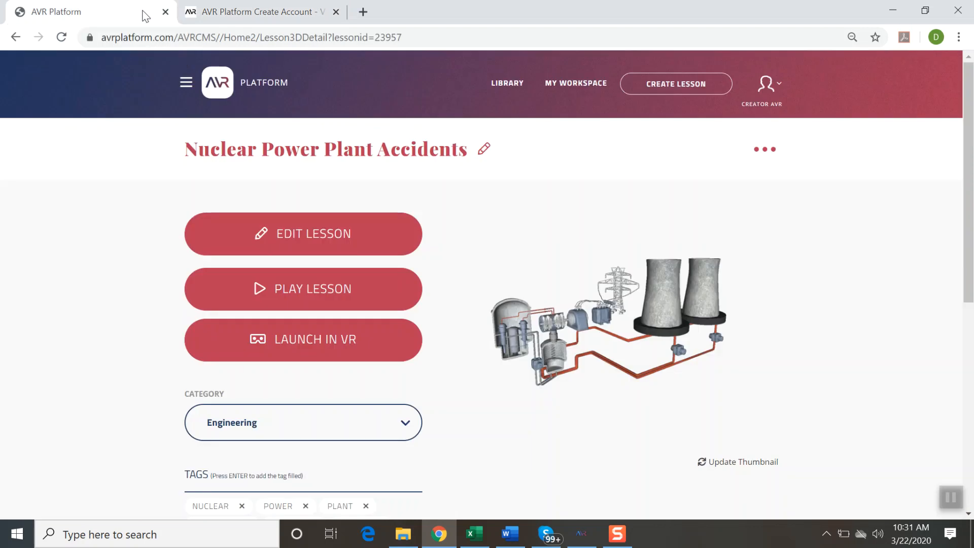
pyautogui.click(20, 36)
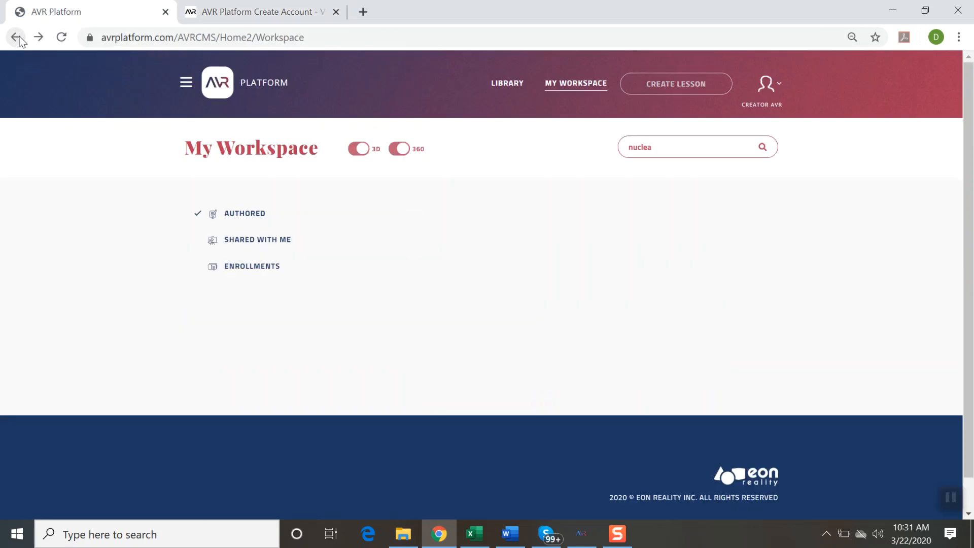
pyautogui.click(17, 37)
pyautogui.click(20, 37)
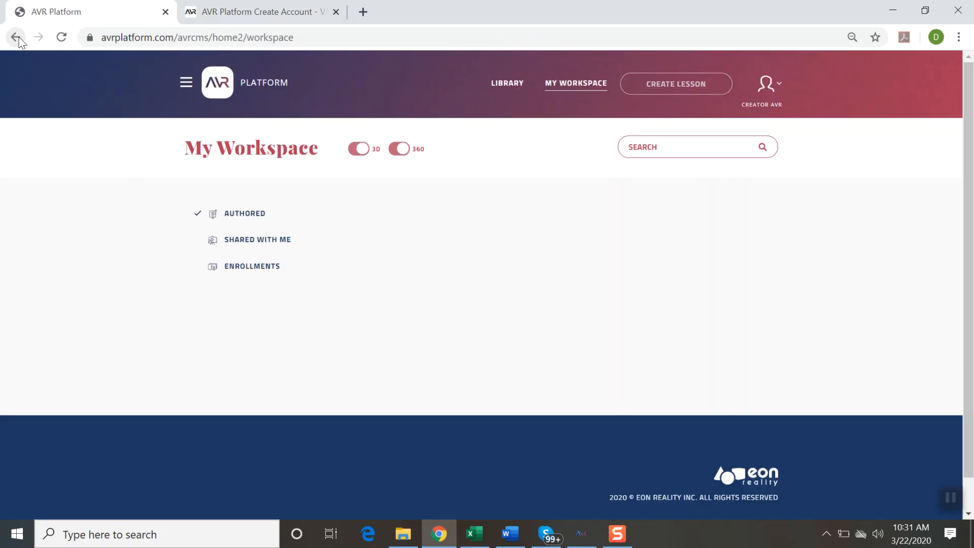
pyautogui.moveTo(174, 37); pyautogui.dragTo(389, 56)
pyautogui.press('BackSpace')
pyautogui.press('Return')
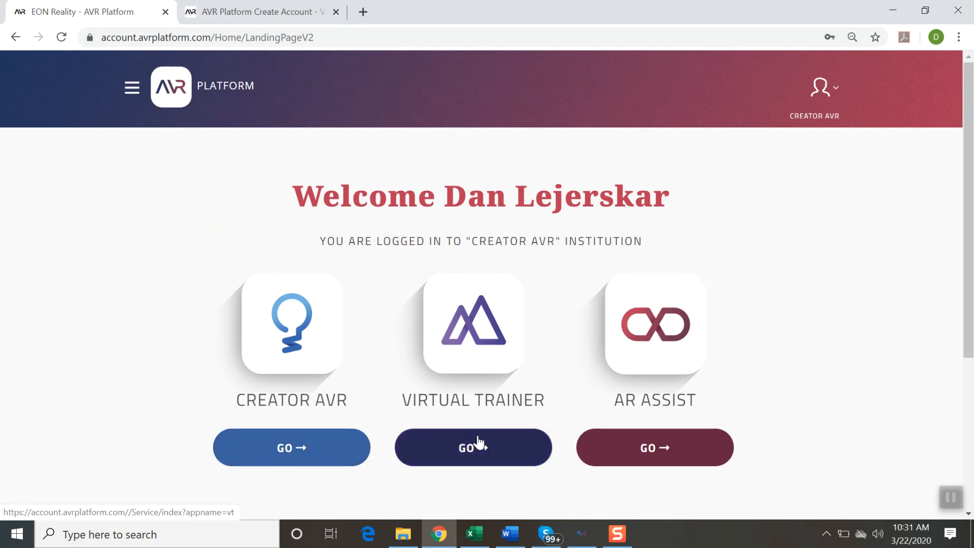
# Step: Open The Vault from the platform's list of applications, retrying from the welcome page to get in signed in
pyautogui.click(134, 91)
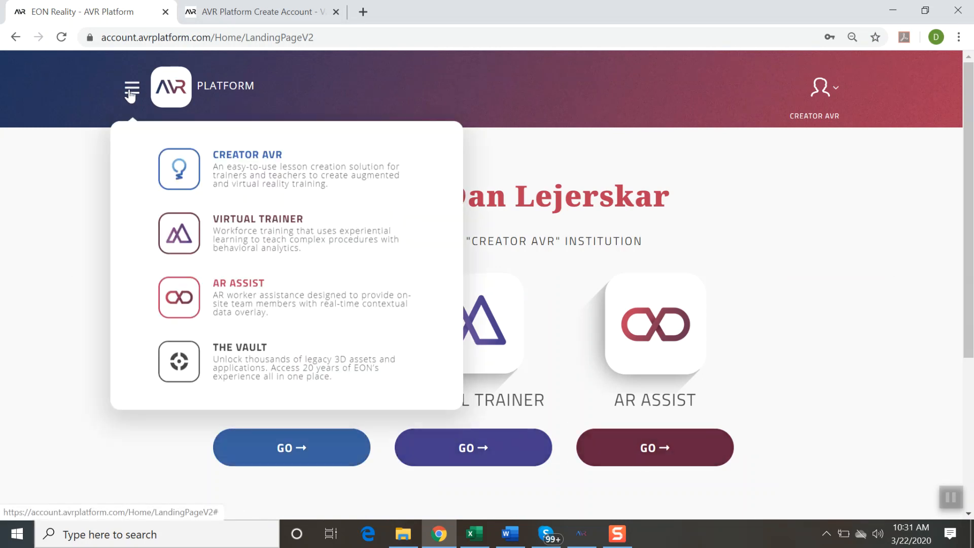
pyautogui.click(186, 368)
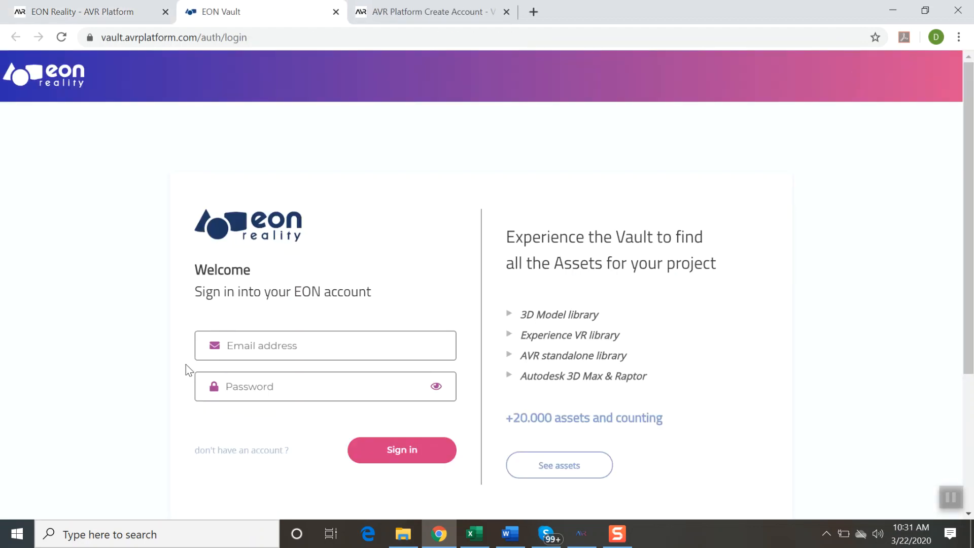
pyautogui.click(107, 20)
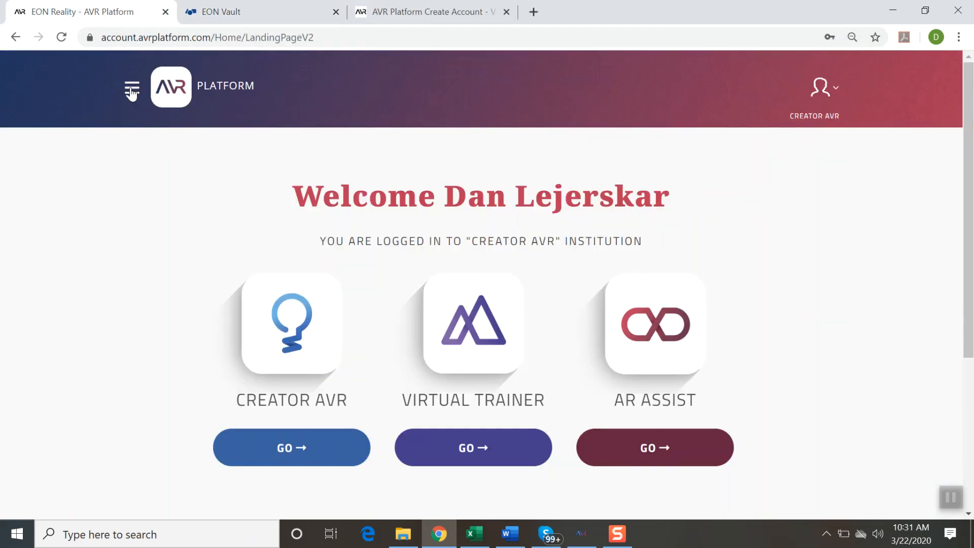
pyautogui.click(132, 90)
pyautogui.click(195, 366)
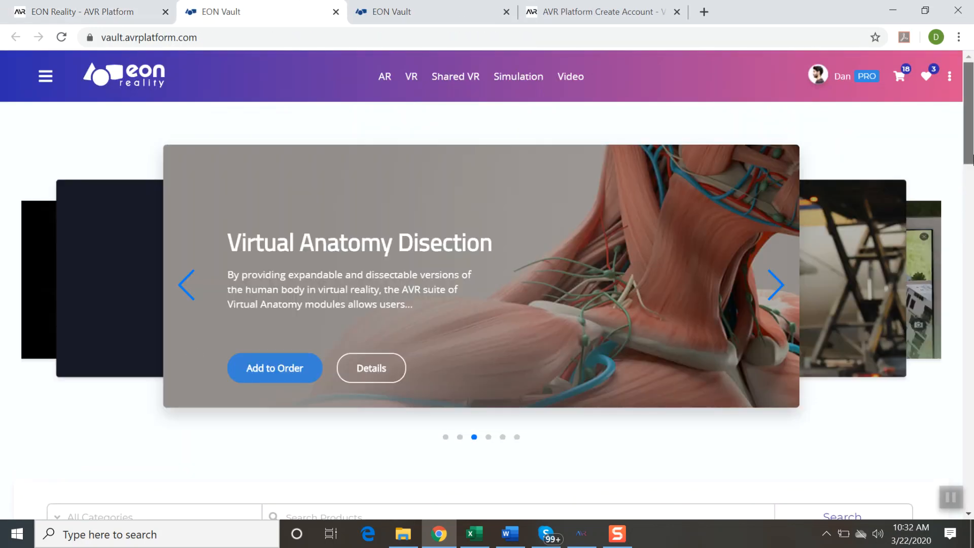
# Step: Expand the Education categories in the Vault and list the Vocational Training products
pyautogui.click(969, 203)
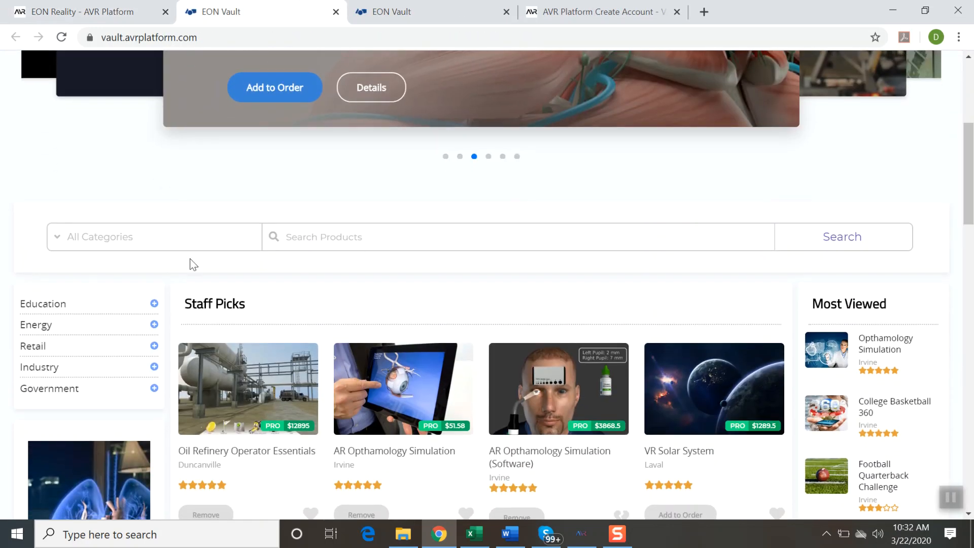
pyautogui.click(154, 307)
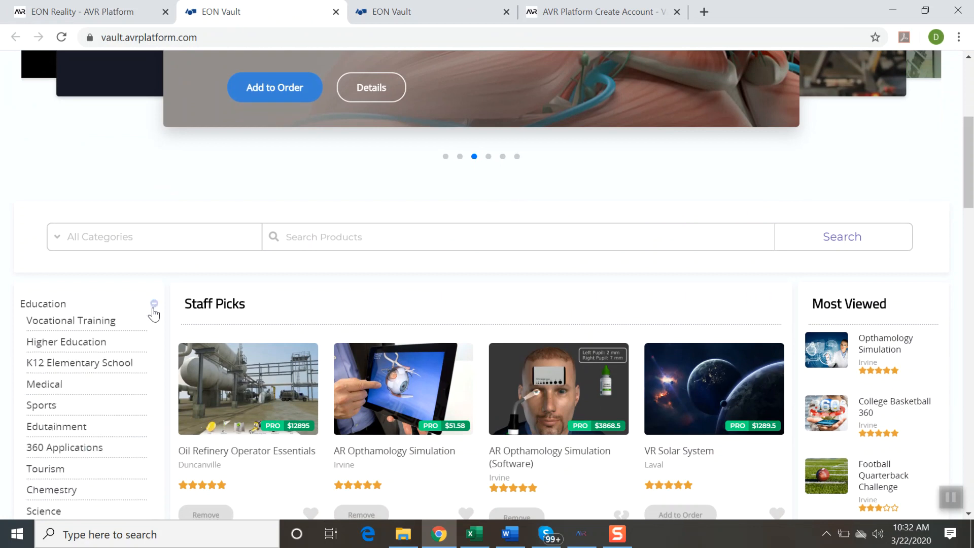
pyautogui.click(107, 329)
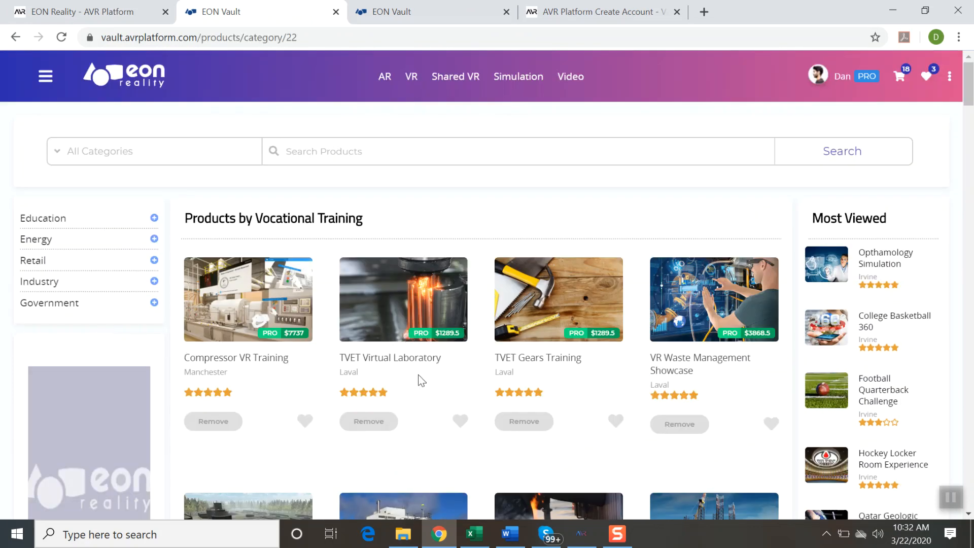
# Step: View the TVET Virtual Laboratory product's details and play its video preview with the sound muted
pyautogui.click(451, 330)
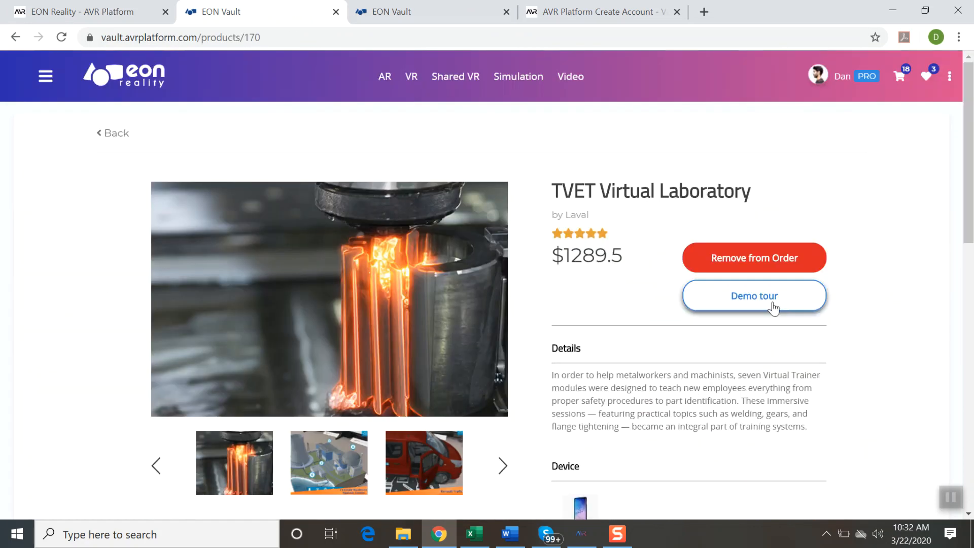
pyautogui.moveTo(972, 209); pyautogui.dragTo(970, 326)
pyautogui.click(337, 332)
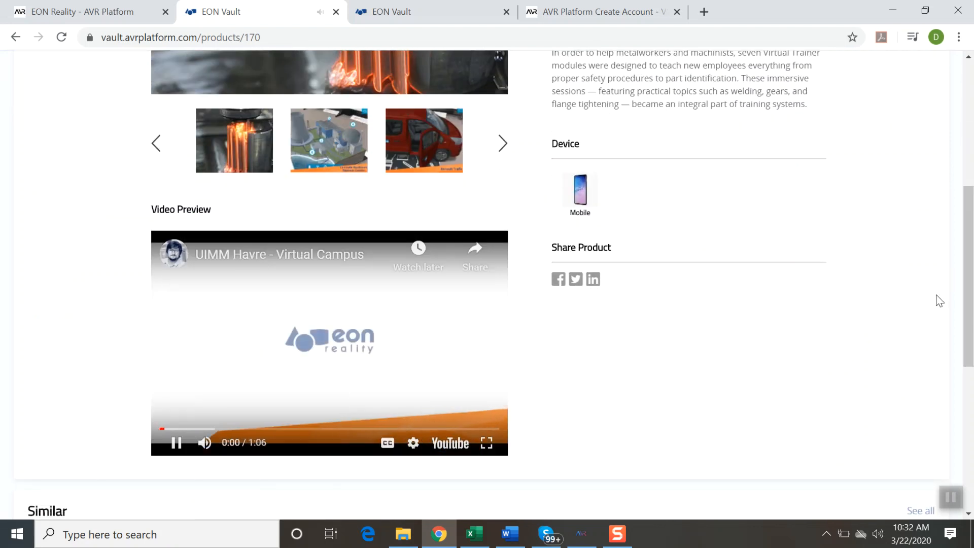
pyautogui.click(205, 443)
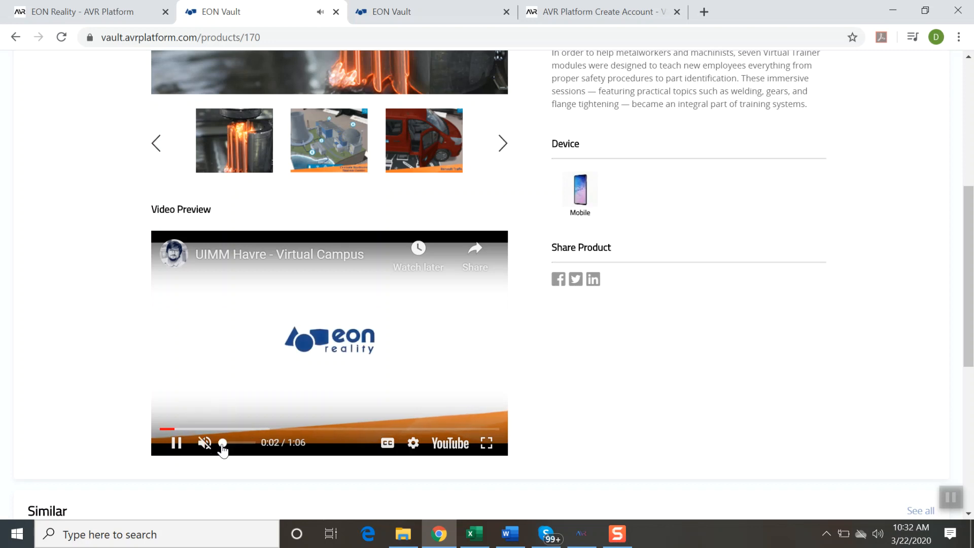
pyautogui.moveTo(970, 358); pyautogui.dragTo(970, 253)
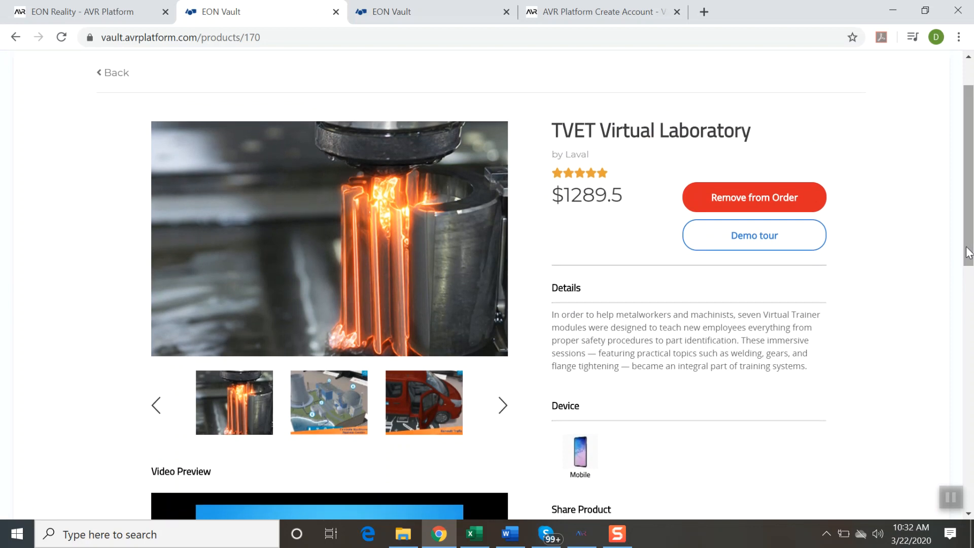
# Step: Return to the AVR Platform welcome page, launch Creator AVR and look through its lesson library
pyautogui.click(134, 23)
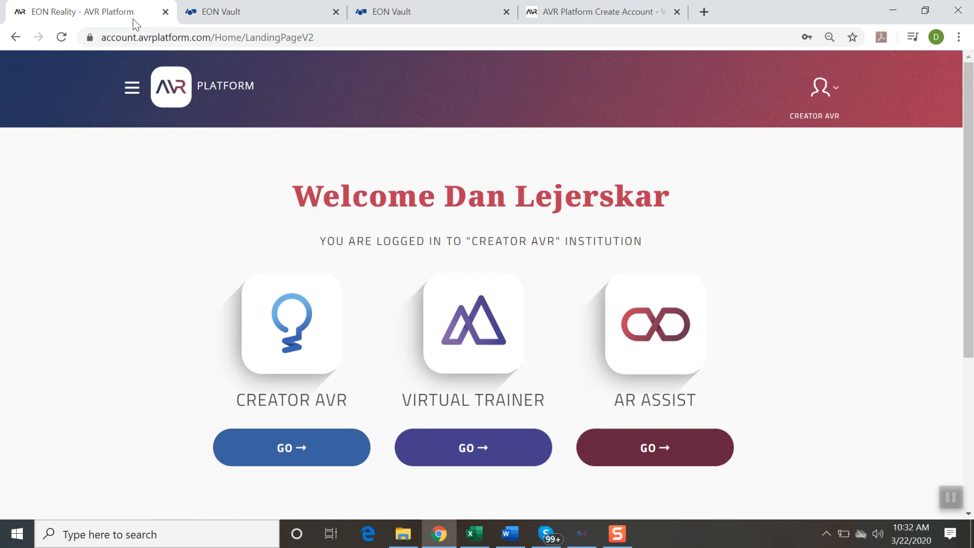
pyautogui.click(291, 453)
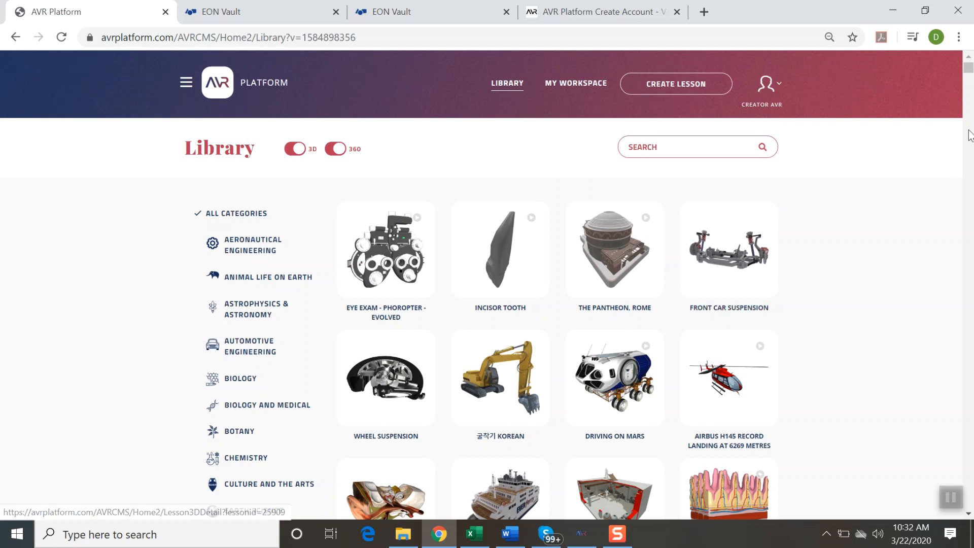
pyautogui.moveTo(970, 73); pyautogui.dragTo(970, 124)
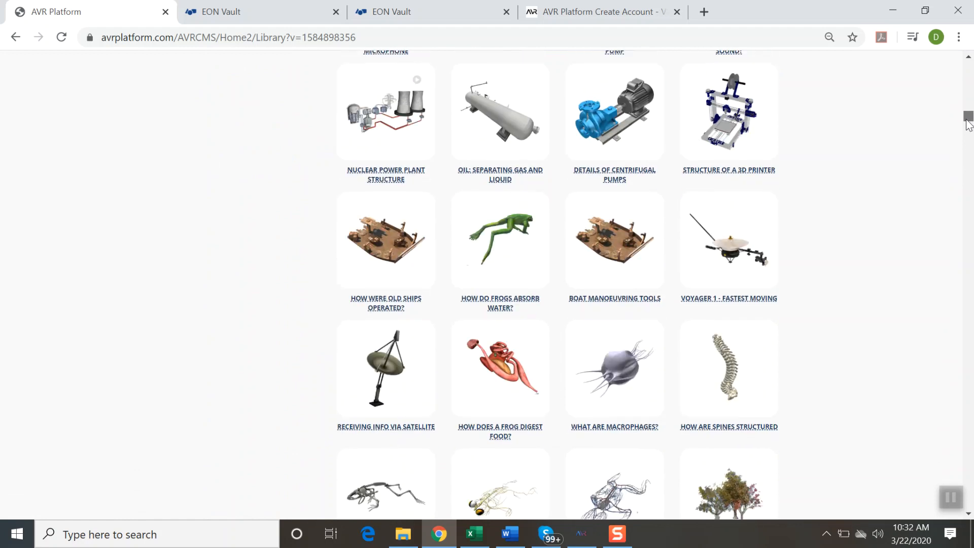
pyautogui.moveTo(969, 124); pyautogui.dragTo(950, 66)
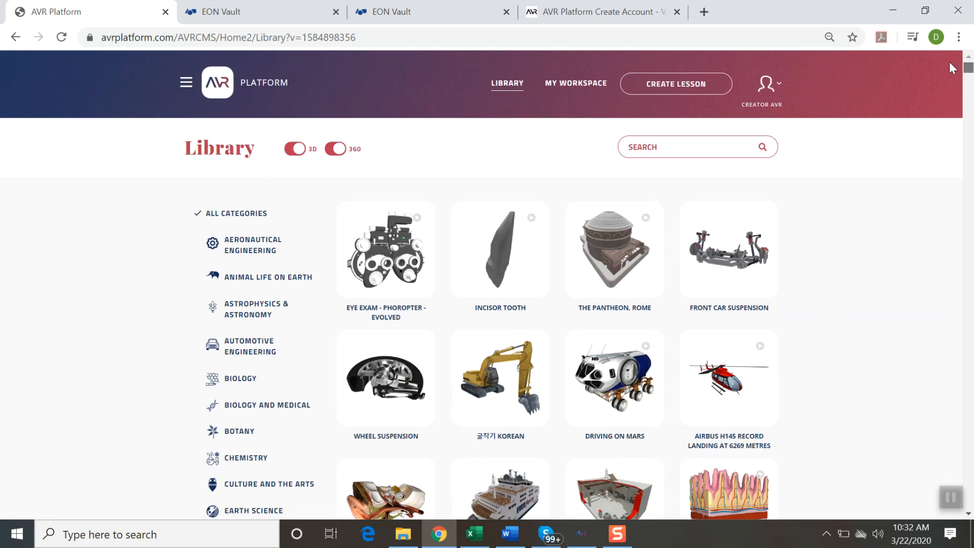
# Step: Filter the library in turn by Aeronautical Engineering, Animal Life on Earth, Automotive Engineering and Biology
pyautogui.click(249, 256)
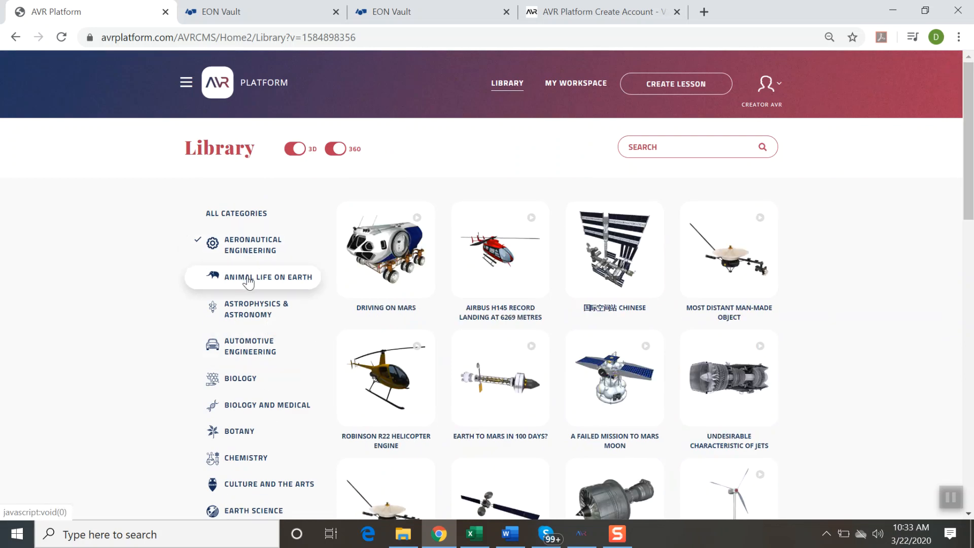
pyautogui.click(248, 281)
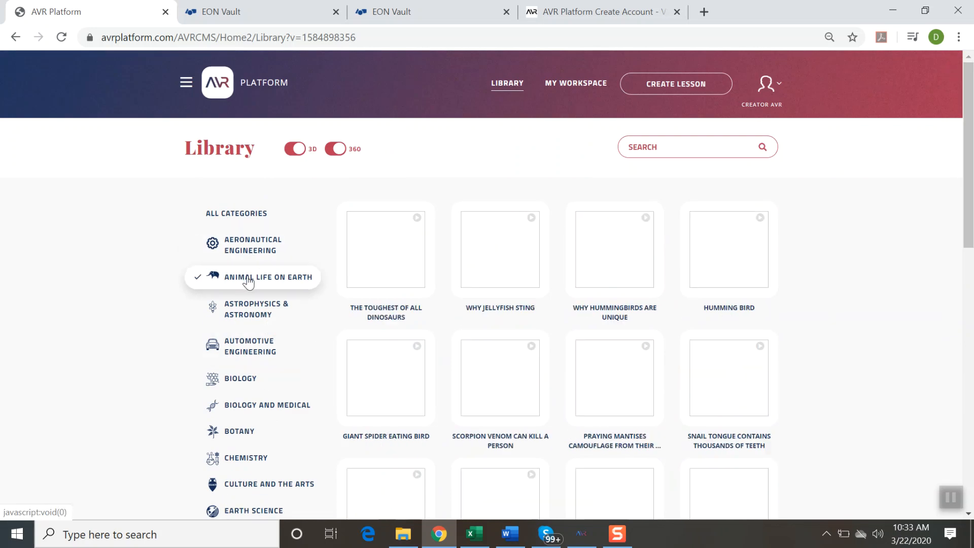
pyautogui.click(243, 346)
pyautogui.click(240, 381)
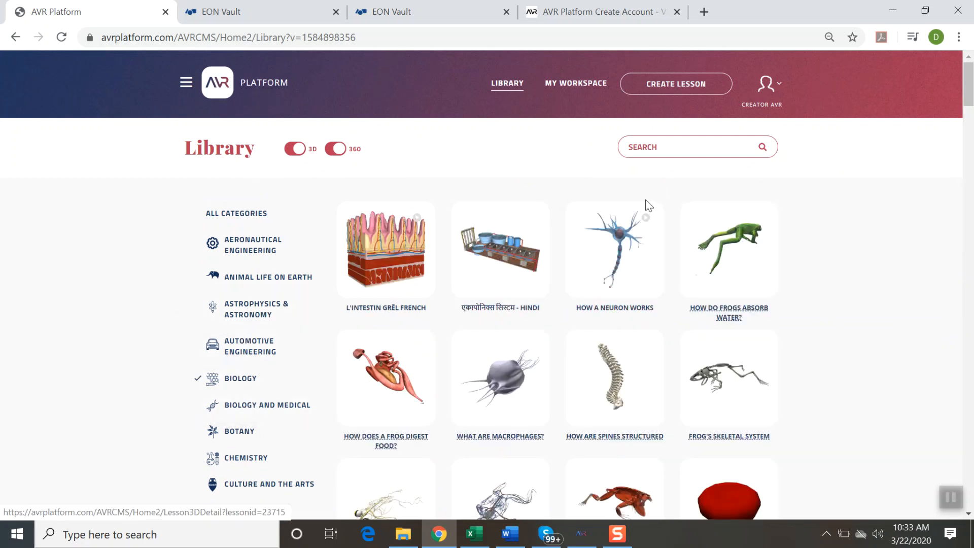
# Step: Open My Workspace and look through the authored lessons
pyautogui.click(592, 87)
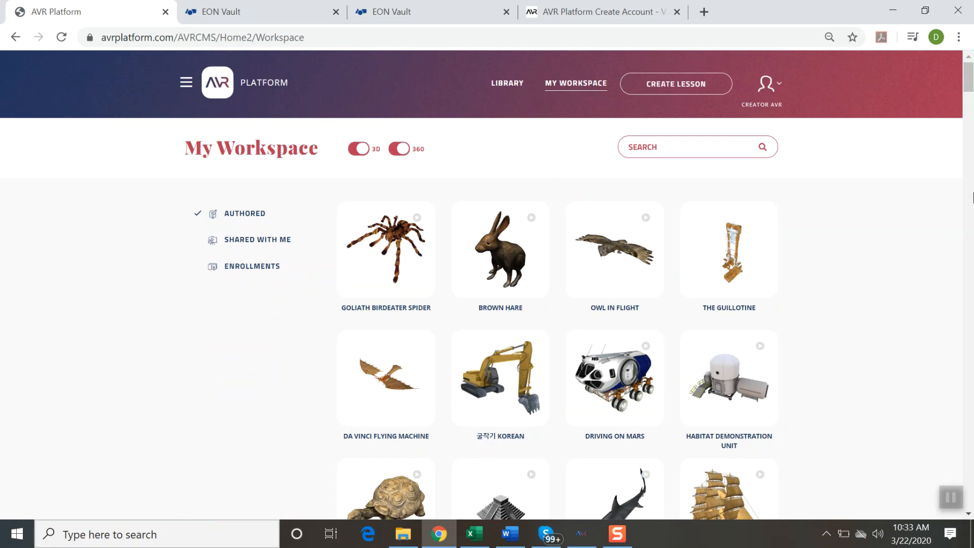
pyautogui.moveTo(970, 83); pyautogui.dragTo(967, 238)
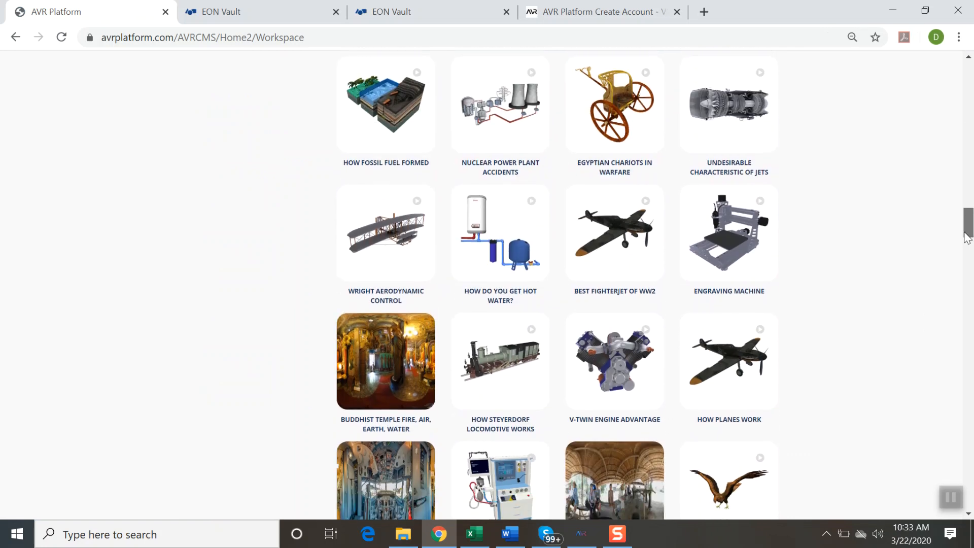
pyautogui.moveTo(967, 237); pyautogui.dragTo(953, 369)
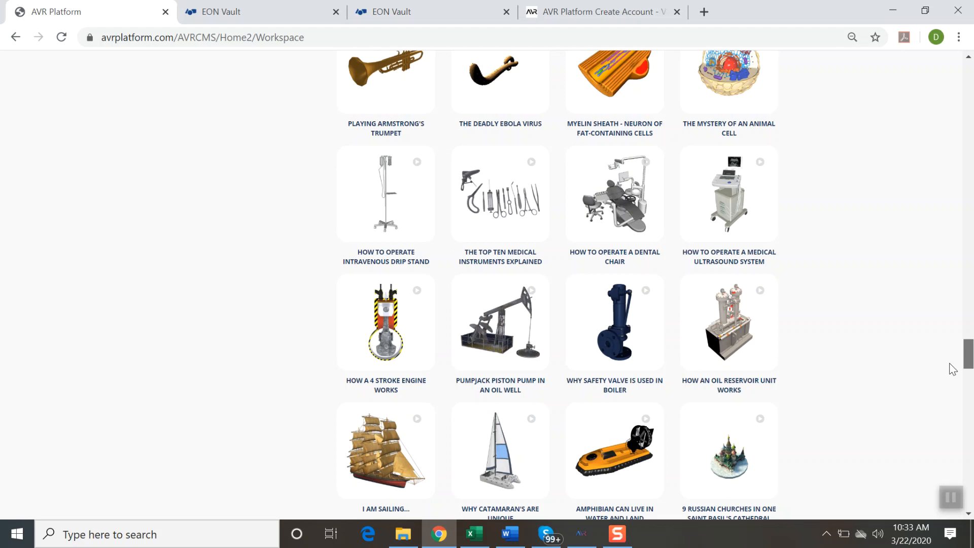
pyautogui.scroll(-13, 953, 369)
pyautogui.scroll(-8, 945, 410)
pyautogui.scroll(-3, 945, 441)
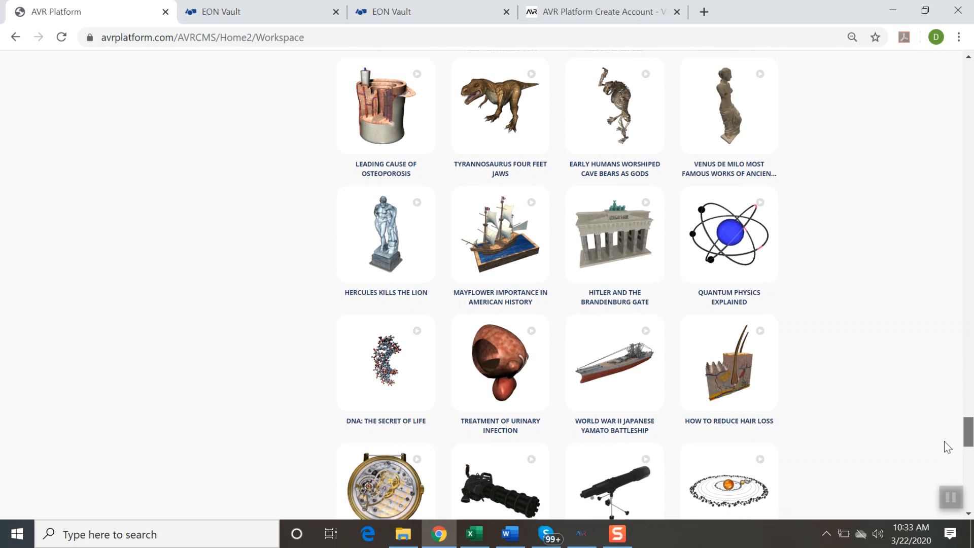
pyautogui.scroll(-1, 945, 447)
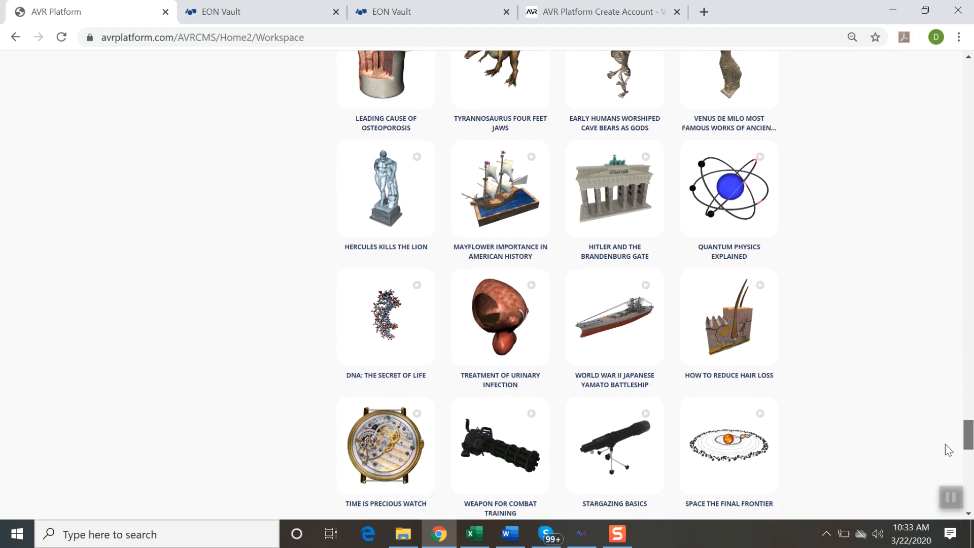
pyautogui.scroll(20, 946, 444)
pyautogui.scroll(20, 947, 272)
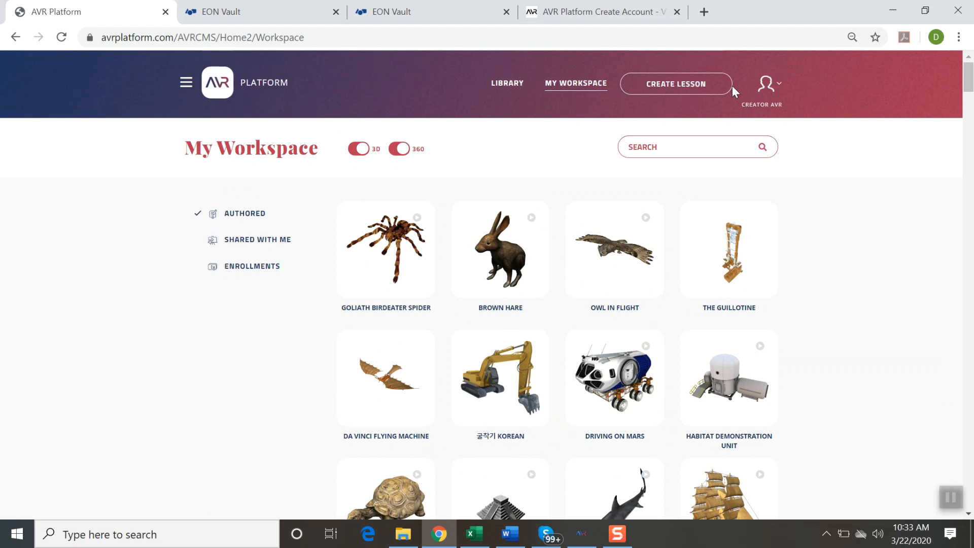
# Step: Start creating a lesson, check the explanations of the 360 and 3D lesson types, and choose 3D Lesson
pyautogui.click(717, 91)
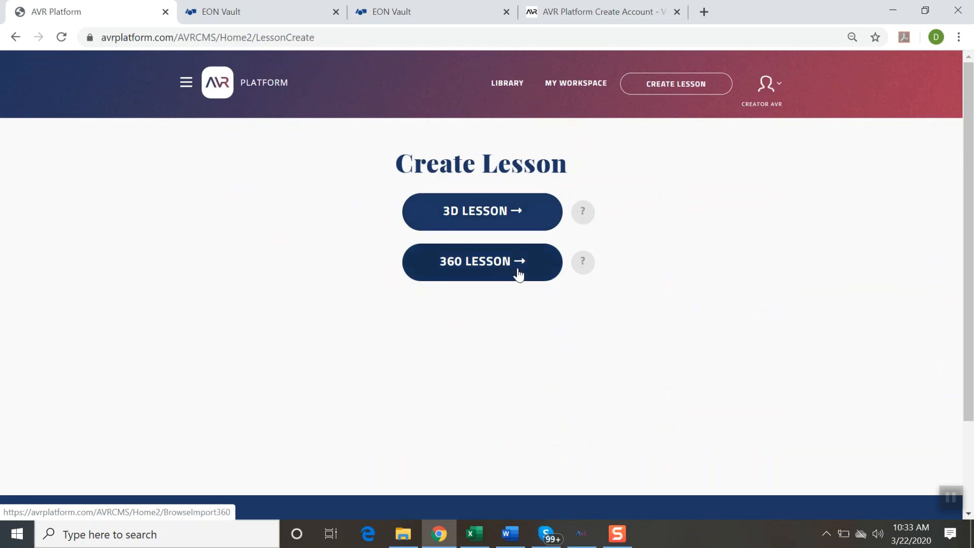
pyautogui.moveTo(584, 270)
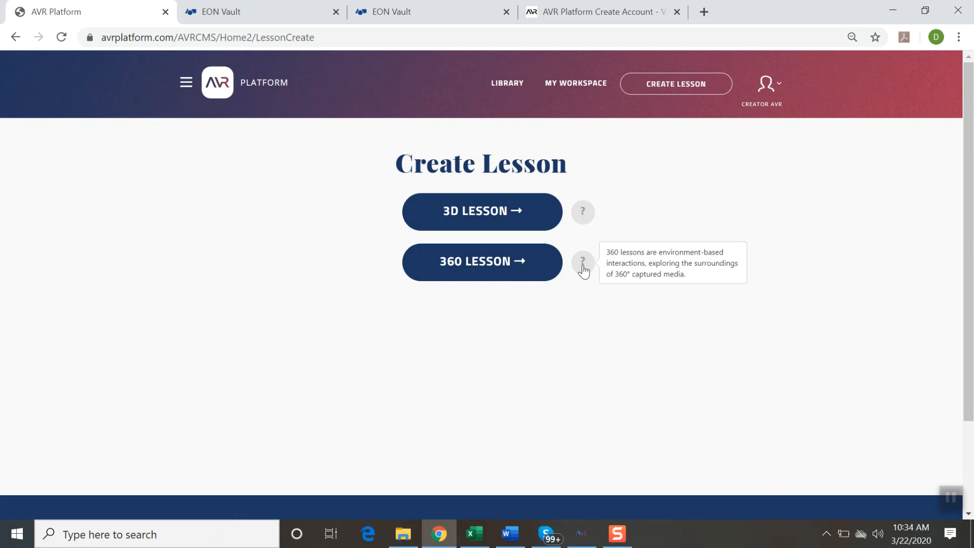
pyautogui.moveTo(584, 216)
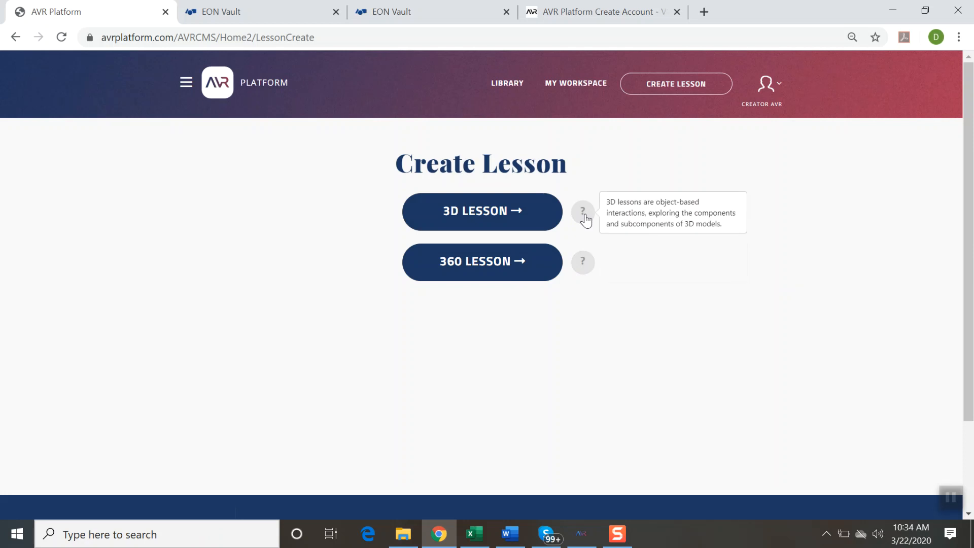
pyautogui.click(531, 219)
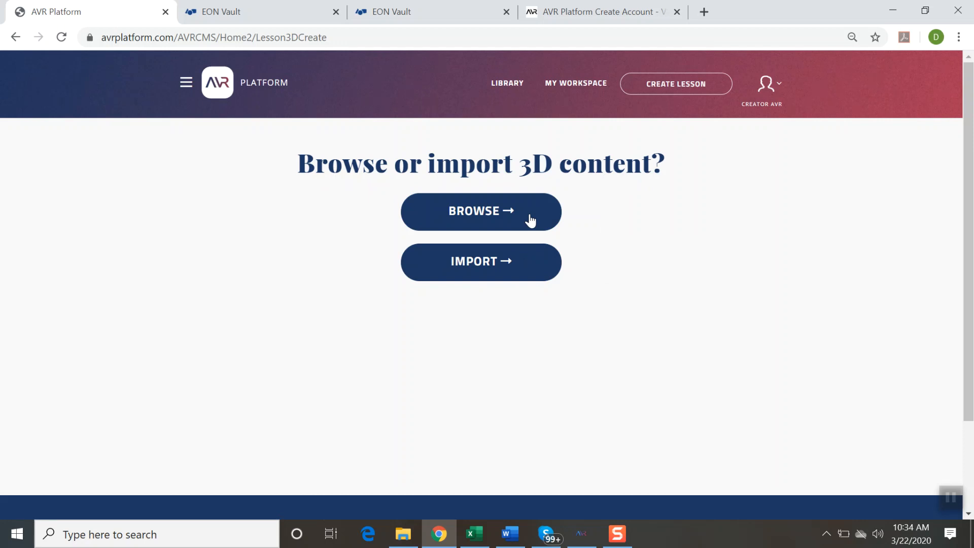
# Step: Choose to import 3D content and review the full list of accepted file formats on the Import 3D Assets page
pyautogui.click(495, 276)
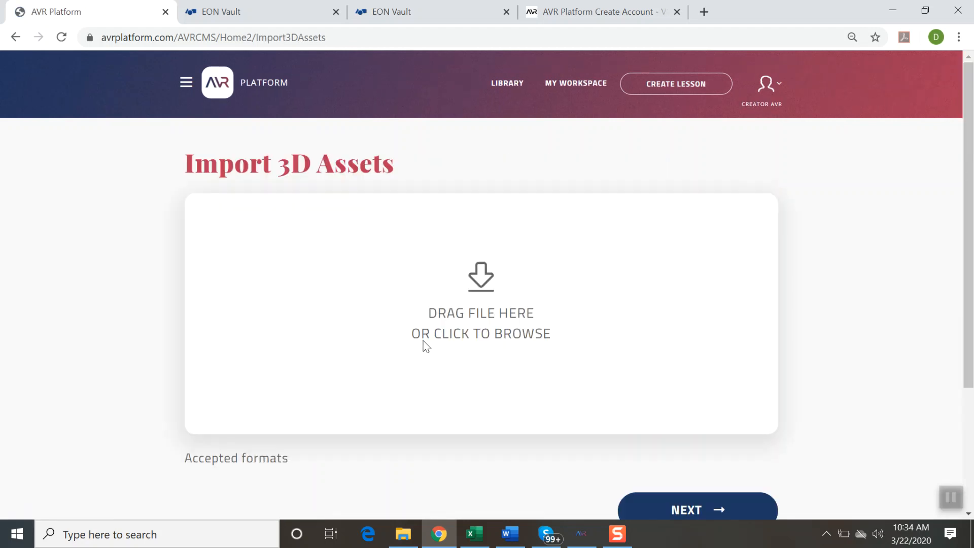
pyautogui.moveTo(973, 283); pyautogui.dragTo(971, 305)
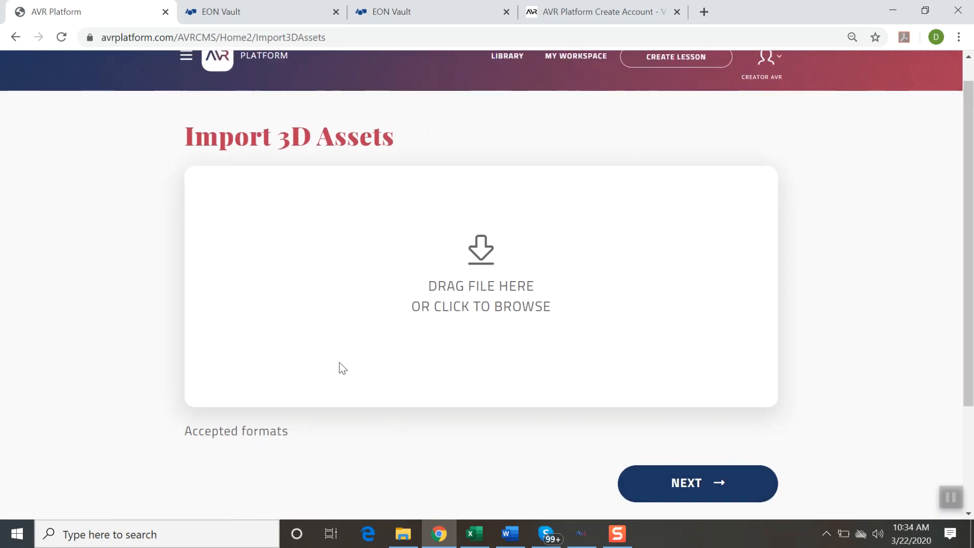
pyautogui.click(268, 432)
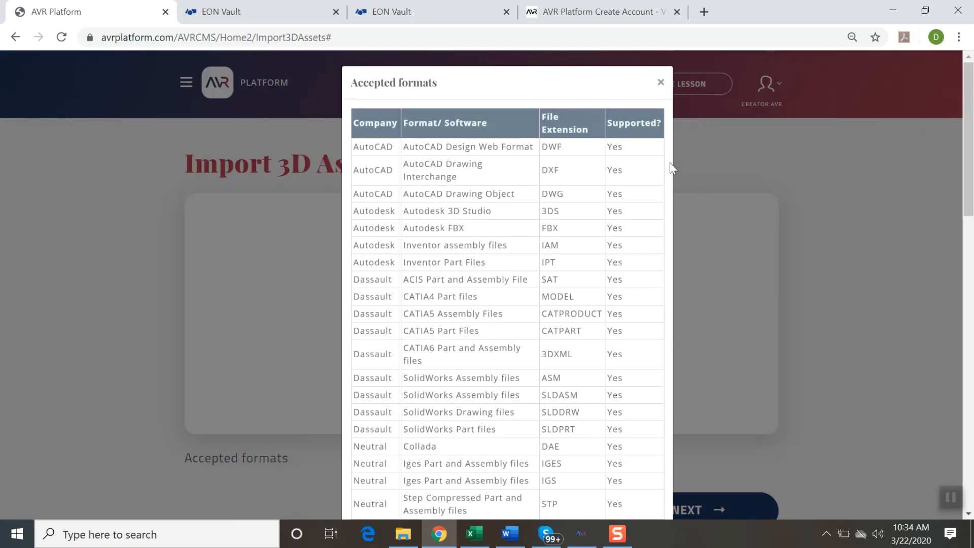
pyautogui.moveTo(614, 354); pyautogui.dragTo(610, 288)
pyautogui.click(648, 294)
pyautogui.scroll(-12, 648, 296)
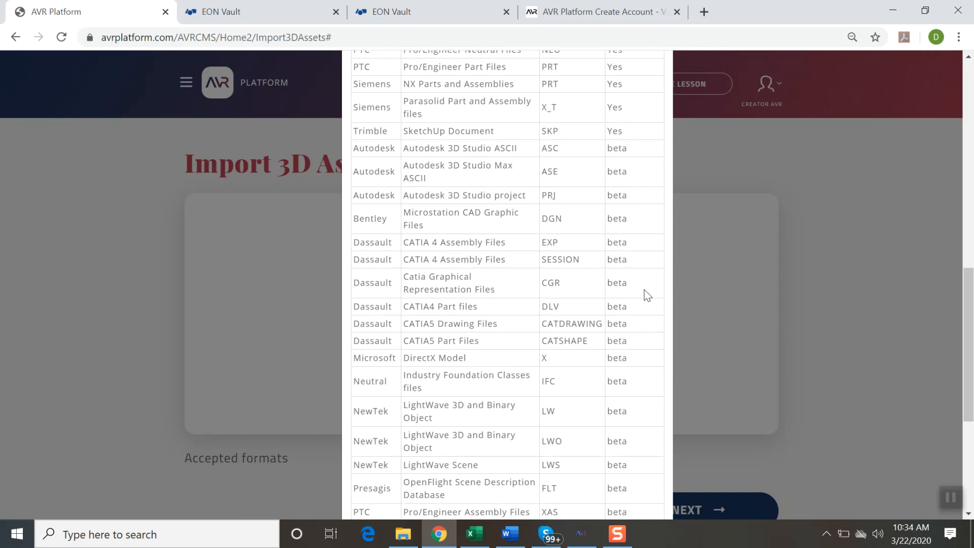
pyautogui.scroll(-1, 648, 296)
pyautogui.scroll(-4, 648, 296)
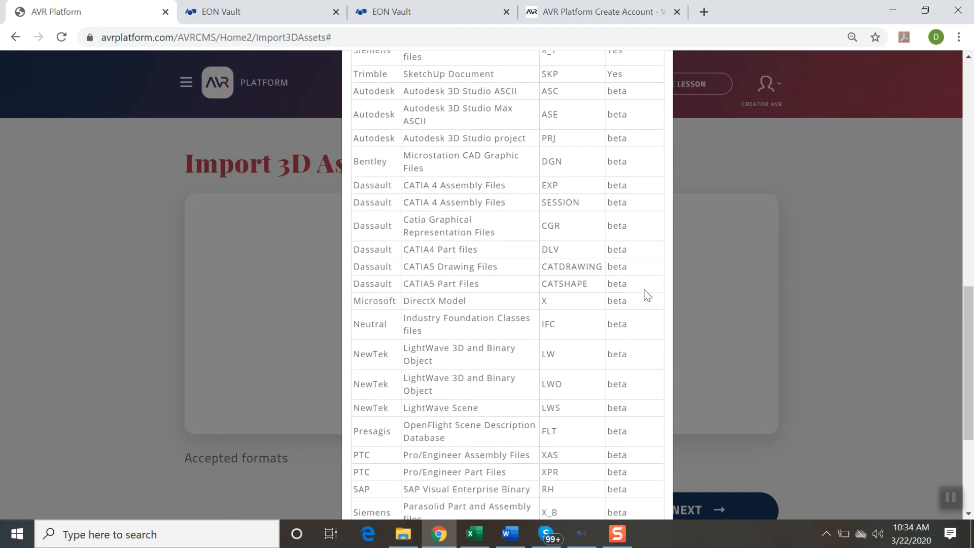
pyautogui.click(287, 307)
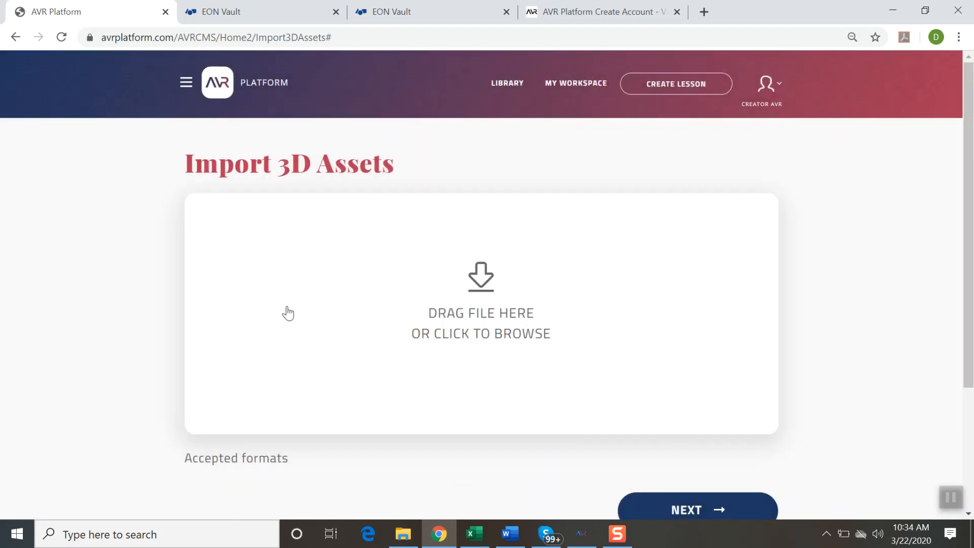
# Step: Return to the choice between browsing and importing 3D content, and open the Browse 3D Assets page
pyautogui.click(18, 39)
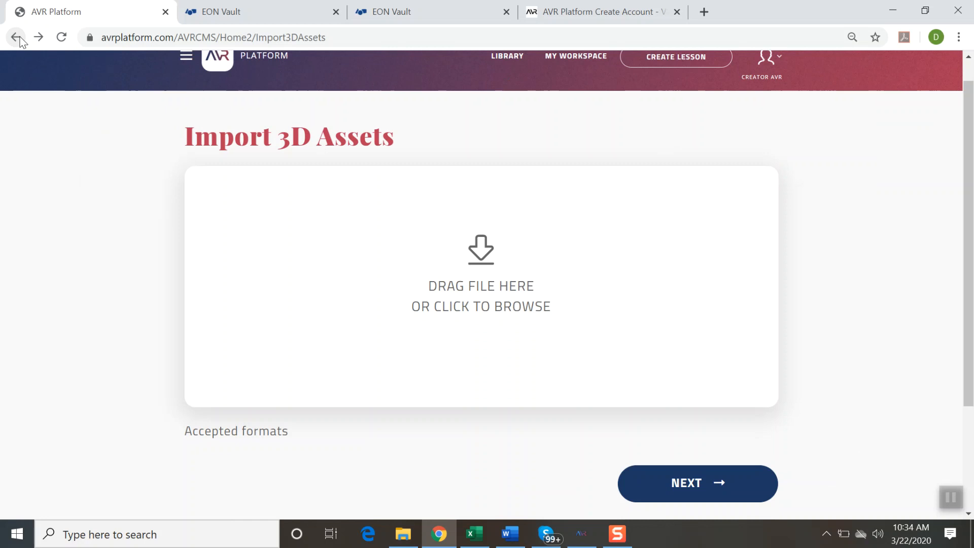
pyautogui.click(18, 39)
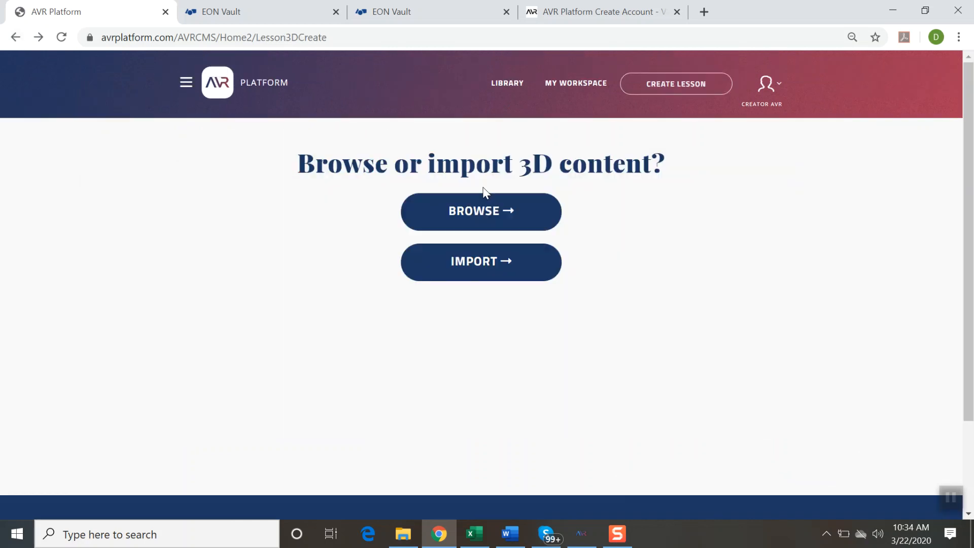
pyautogui.click(490, 210)
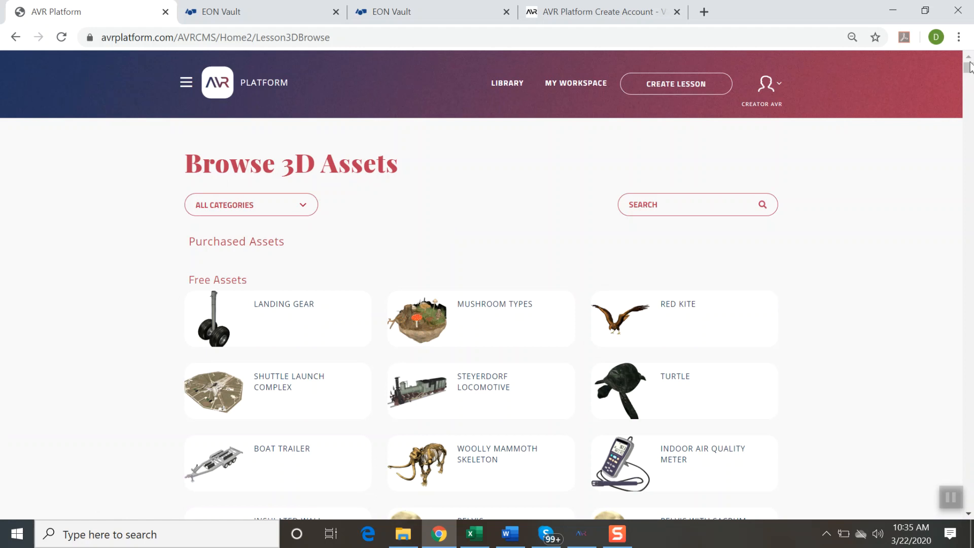
pyautogui.moveTo(969, 69)
pyautogui.mouseDown()
pyautogui.moveTo(966, 146)
pyautogui.moveTo(966, 57)
pyautogui.mouseUp()
# Step: Search the 3D assets for "nuclear power plant"
pyautogui.click(640, 203)
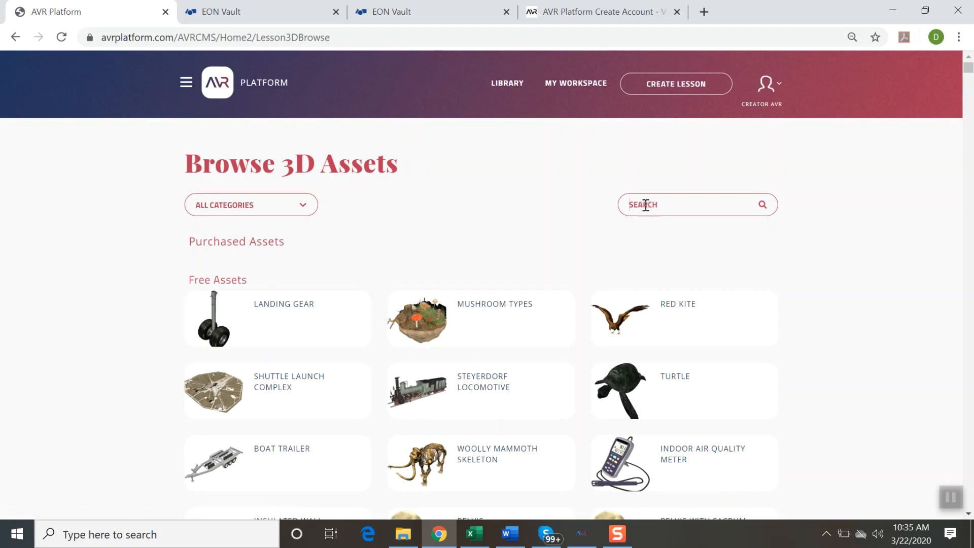
pyautogui.write('nuclear power plant')
pyautogui.press('Return')
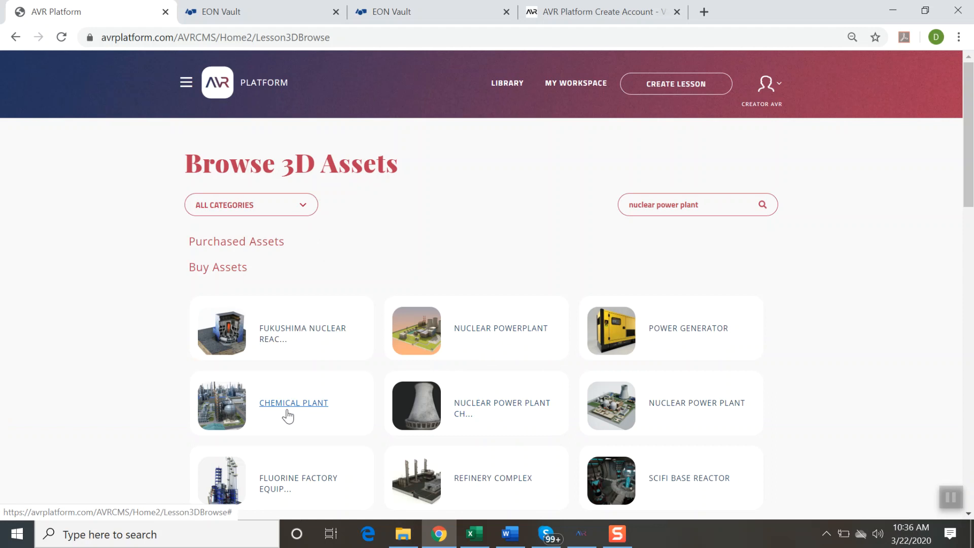
# Step: View the asset details of the Fukushima Nuclear Reactor and the Nuclear Power Plant, and look through the other search results
pyautogui.click(277, 333)
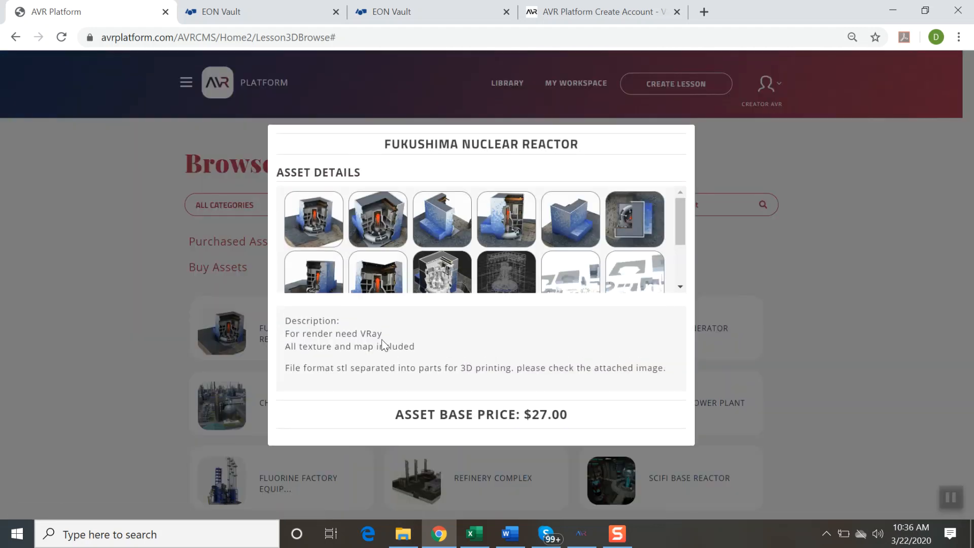
pyautogui.click(699, 218)
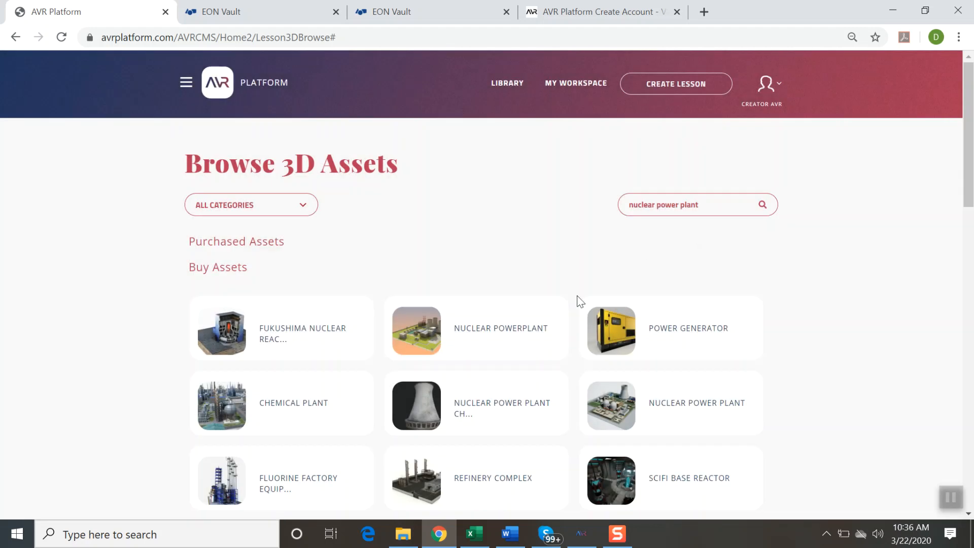
pyautogui.click(632, 404)
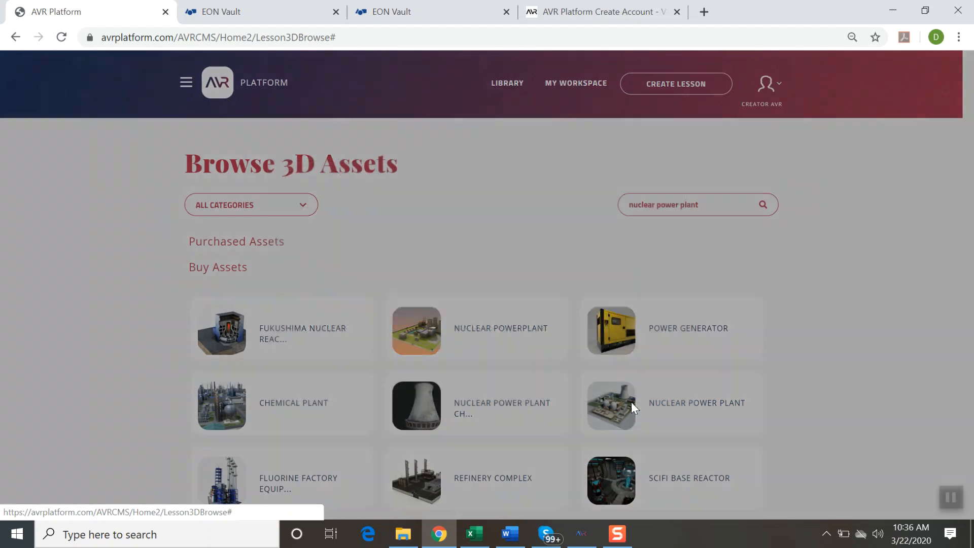
pyautogui.moveTo(679, 201); pyautogui.dragTo(681, 263)
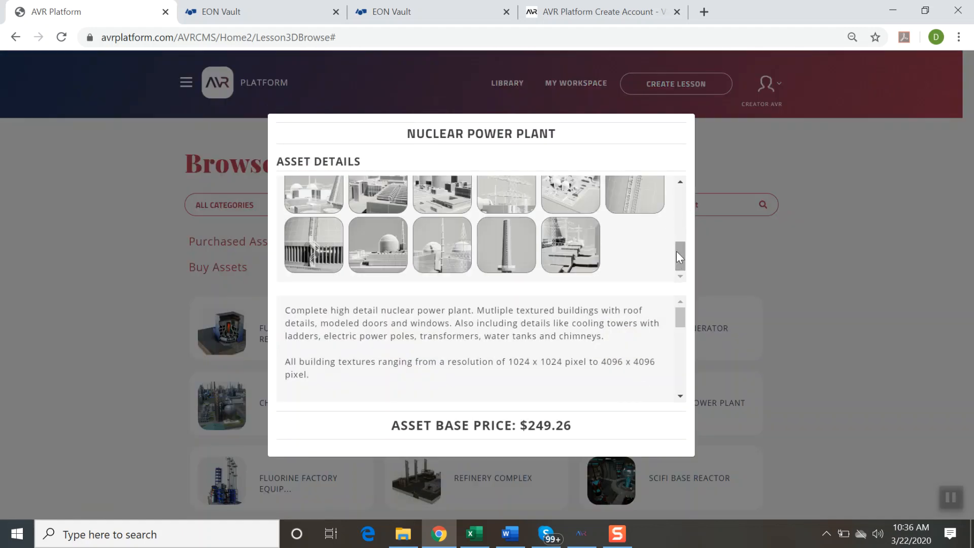
pyautogui.click(731, 160)
pyautogui.moveTo(972, 110); pyautogui.dragTo(972, 149)
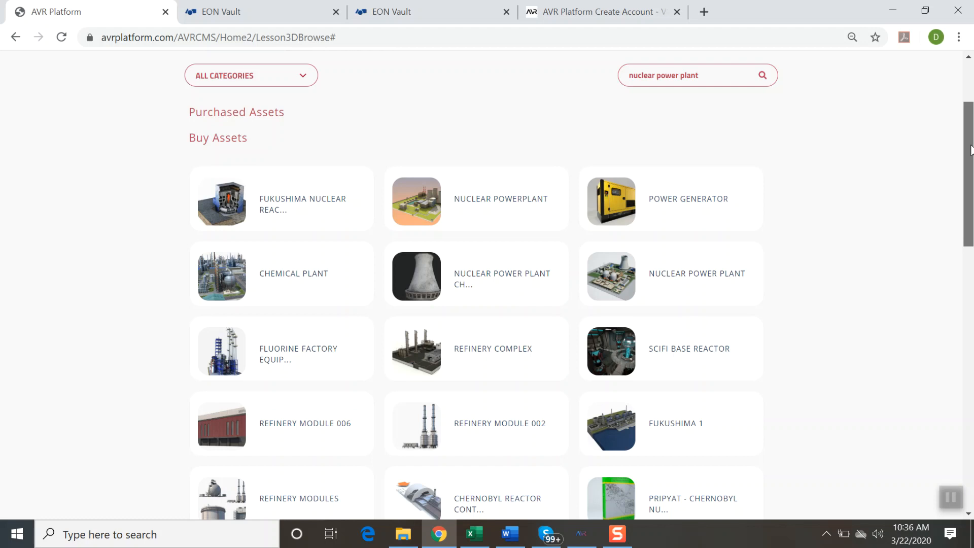
pyautogui.moveTo(970, 139); pyautogui.dragTo(971, 125)
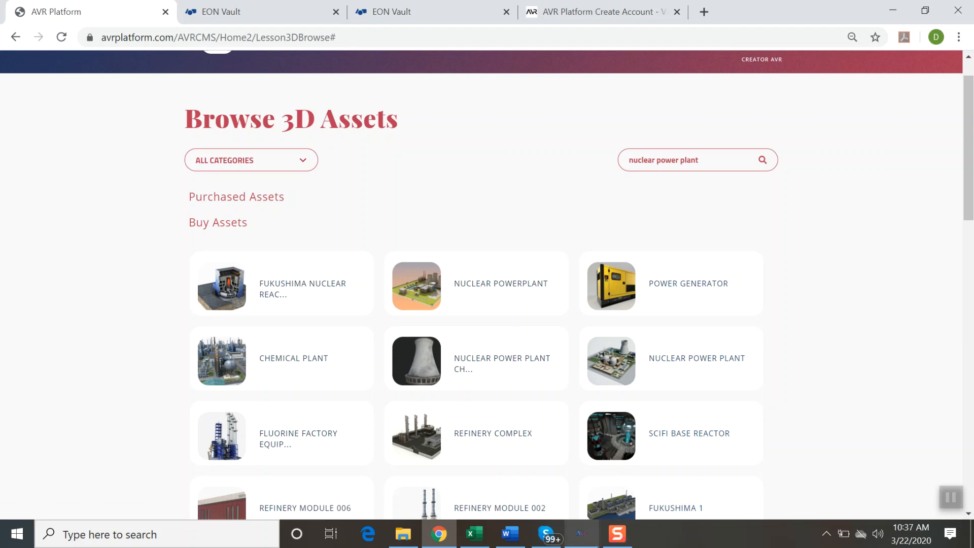
# Step: Leave the asset search, find "nuclear" in My Workspace and open the Nuclear Power Plant Accidents lesson
pyautogui.click(16, 38)
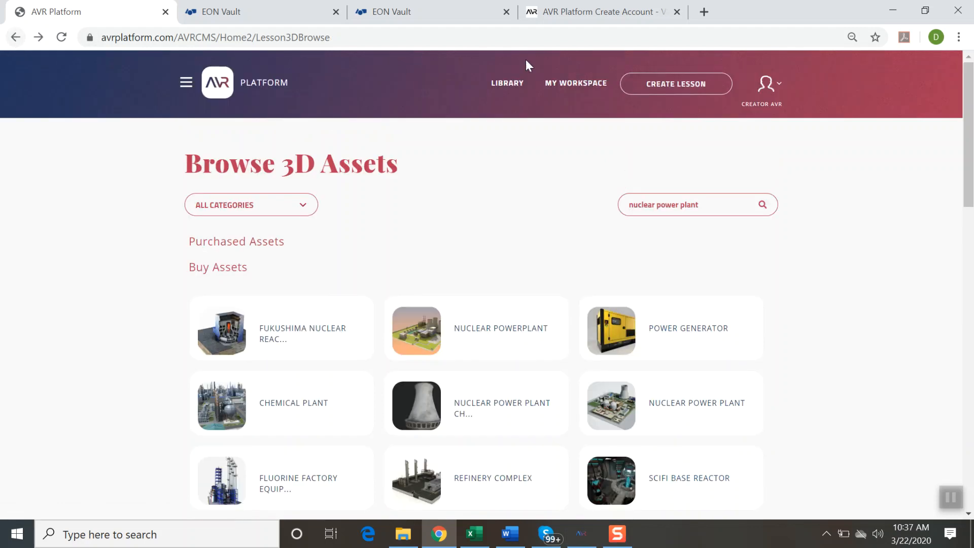
pyautogui.click(563, 85)
pyautogui.click(656, 151)
pyautogui.write('nu')
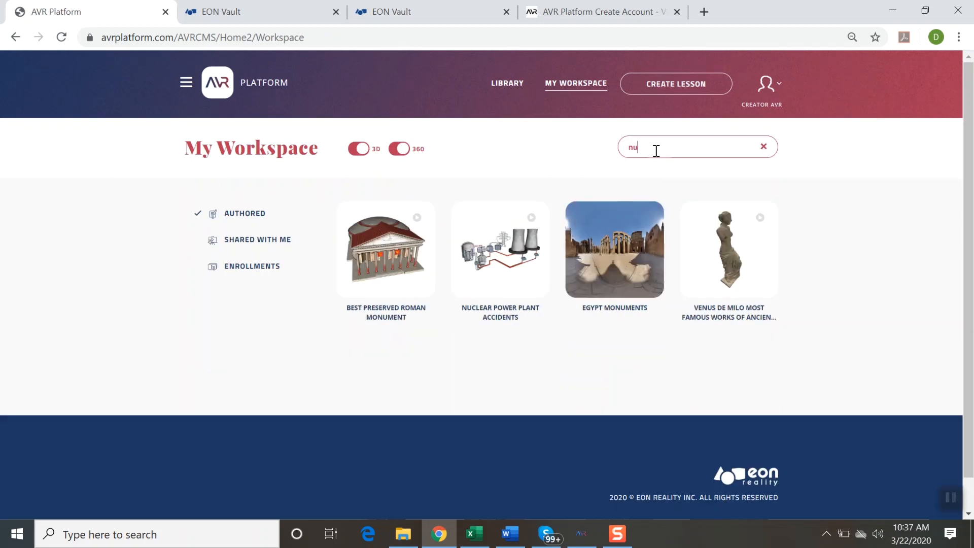
pyautogui.write('clear')
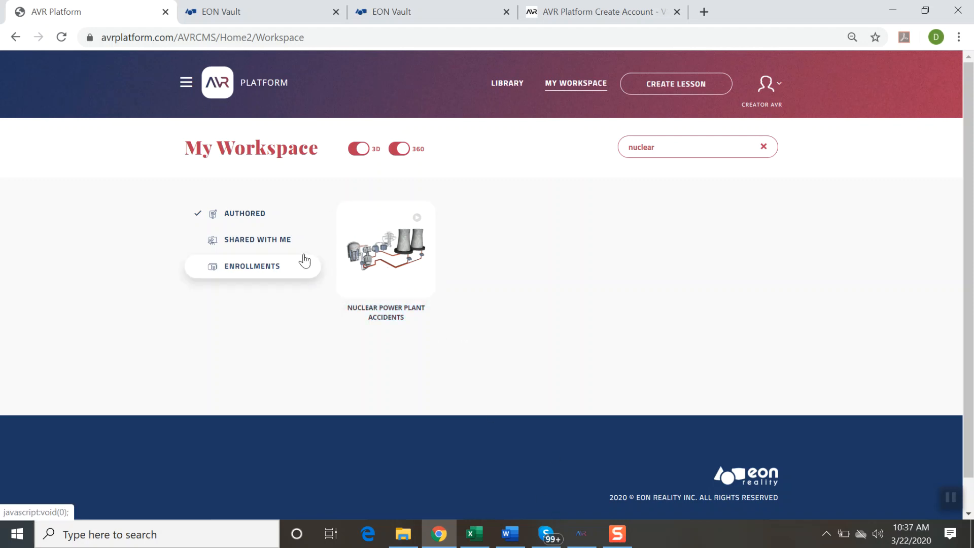
pyautogui.click(396, 284)
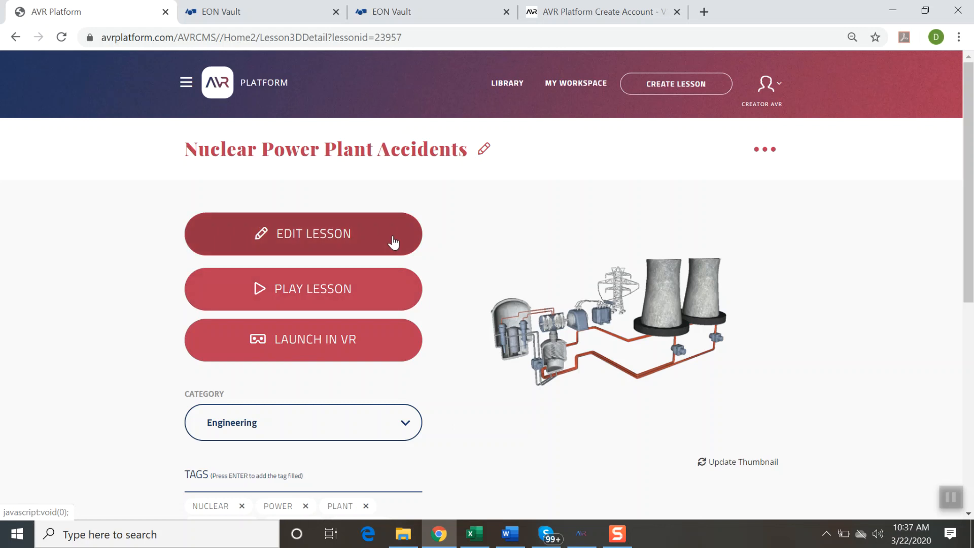
# Step: Switch to AVR Desktop, begin the lesson-creation tutorial and rotate the nuclear power plant model during the Explore in 3D stage
pyautogui.click(582, 539)
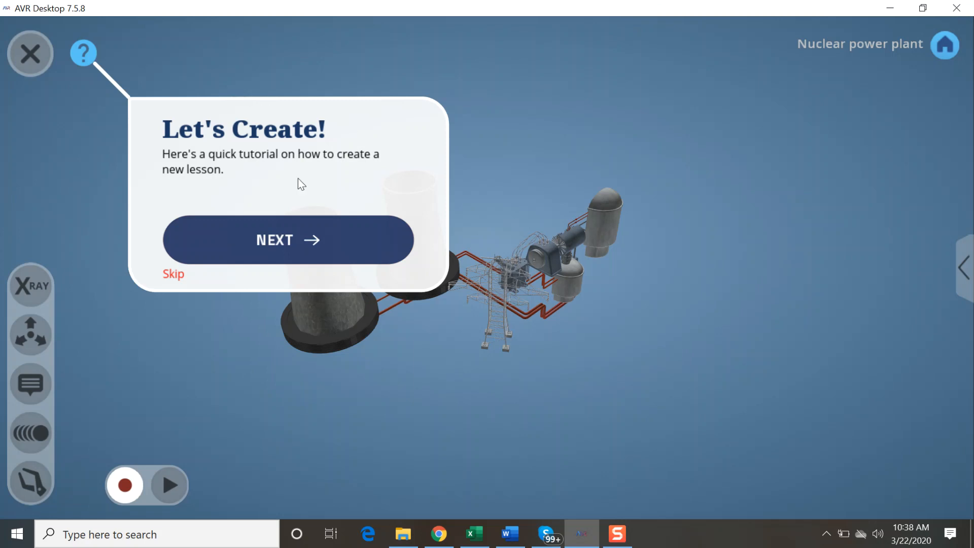
pyautogui.click(287, 241)
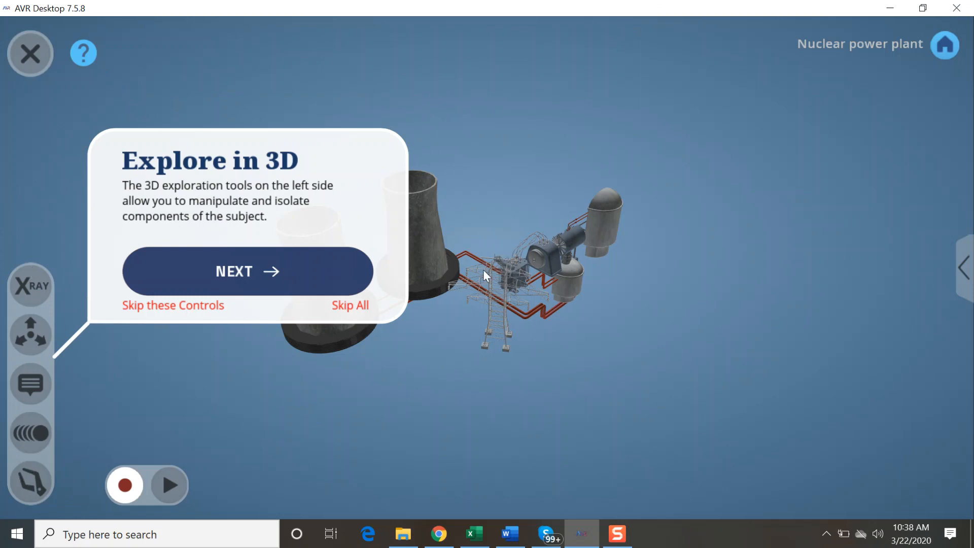
pyautogui.moveTo(479, 279); pyautogui.dragTo(674, 252)
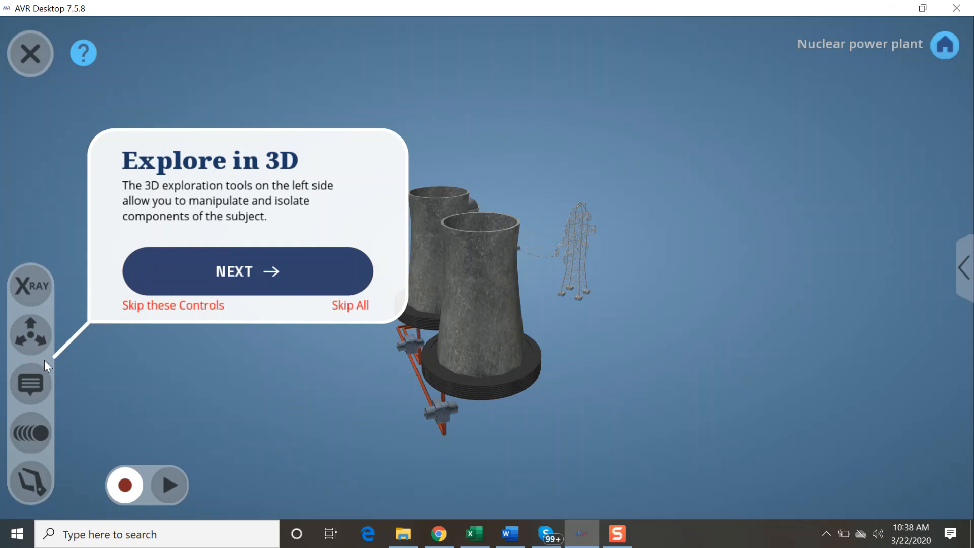
pyautogui.moveTo(509, 352); pyautogui.dragTo(579, 344)
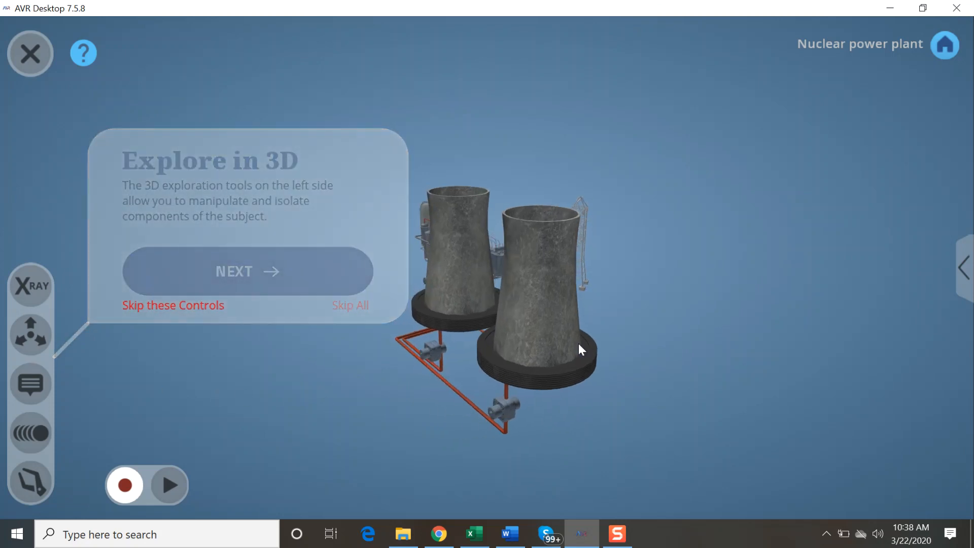
# Step: Advance the tutorial to the X-Ray stage and inspect the see-through power plant from different sides
pyautogui.click(345, 283)
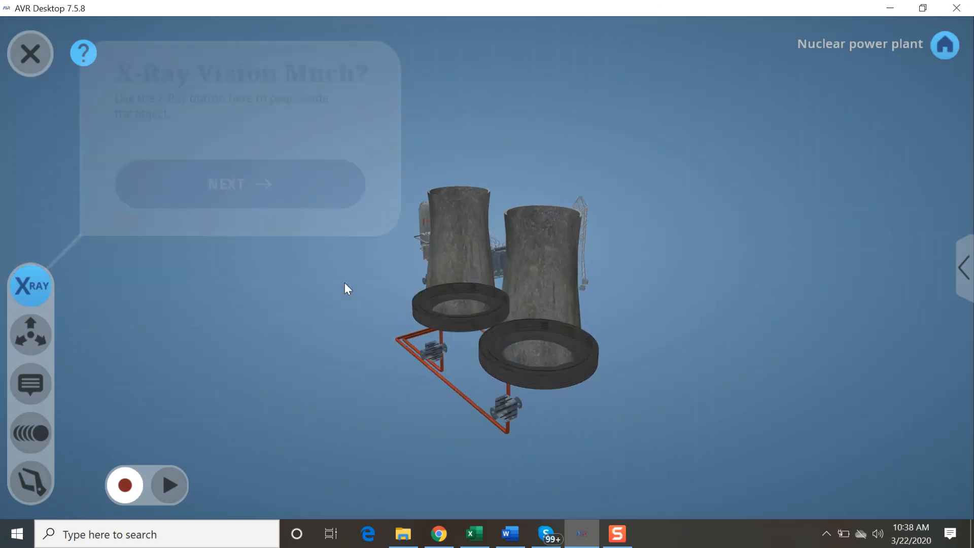
pyautogui.moveTo(469, 315); pyautogui.dragTo(652, 291)
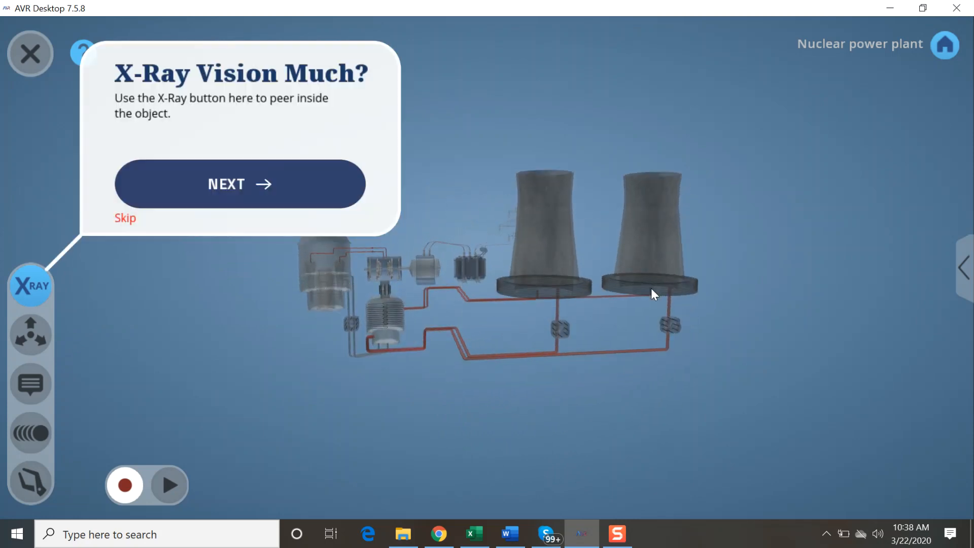
pyautogui.moveTo(415, 291); pyautogui.dragTo(789, 311)
pyautogui.moveTo(597, 299)
pyautogui.mouseDown()
pyautogui.moveTo(571, 288)
pyautogui.moveTo(607, 291)
pyautogui.mouseUp()
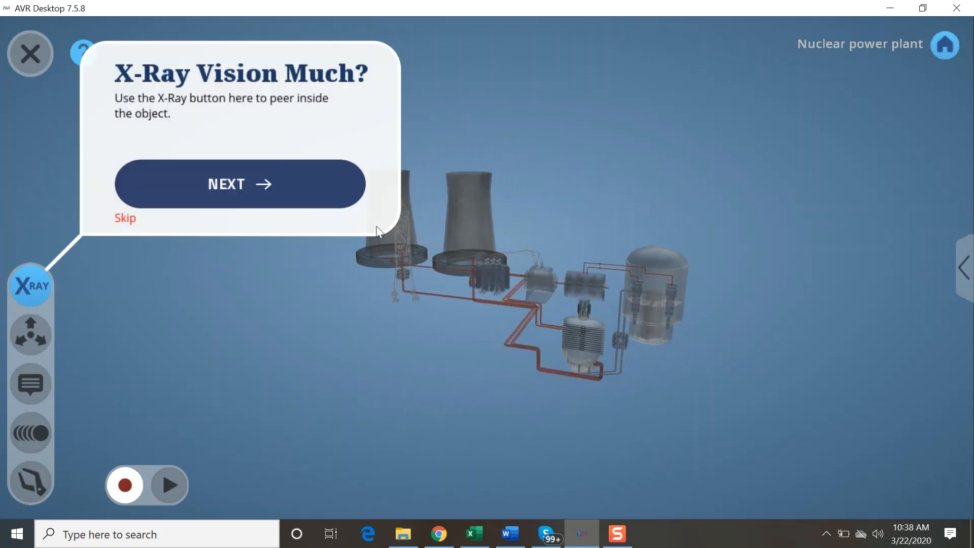
# Step: Advance to the Explode stage, inspect the separated parts, isolate the Steam Generator Assembly and its Feed Pipeline, and return to the whole plant
pyautogui.click(303, 188)
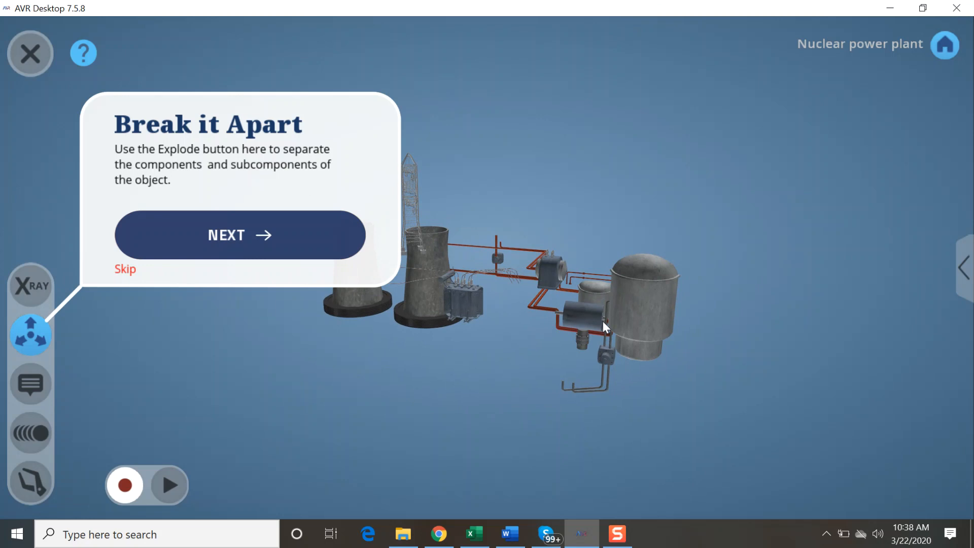
pyautogui.moveTo(640, 304); pyautogui.dragTo(610, 299)
pyautogui.moveTo(489, 301); pyautogui.dragTo(359, 361)
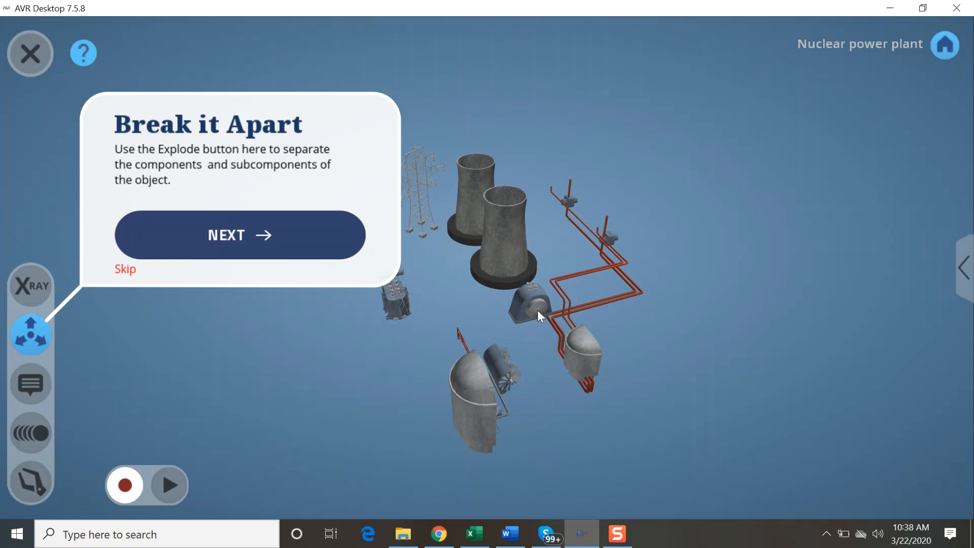
pyautogui.doubleClick(488, 395)
pyautogui.moveTo(490, 392); pyautogui.dragTo(325, 322)
pyautogui.doubleClick(437, 282)
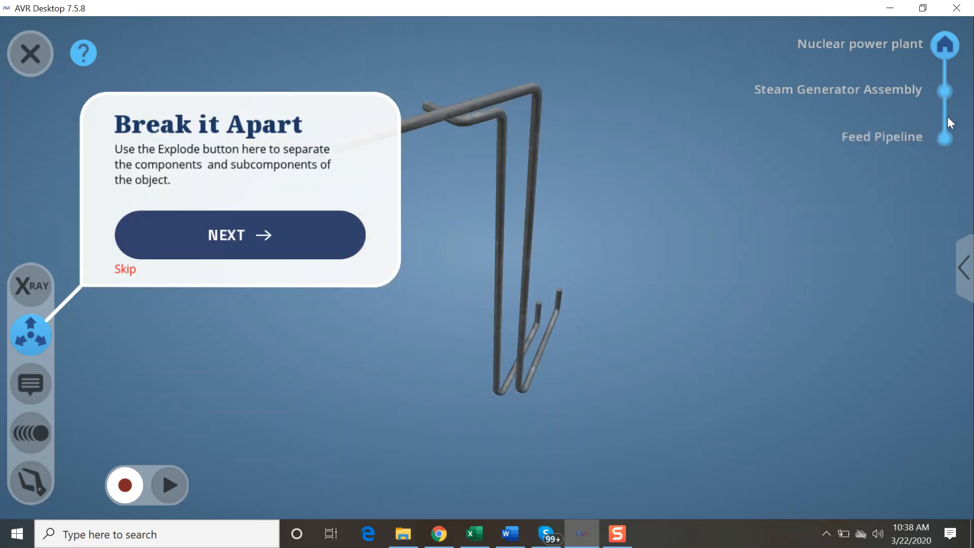
pyautogui.click(942, 48)
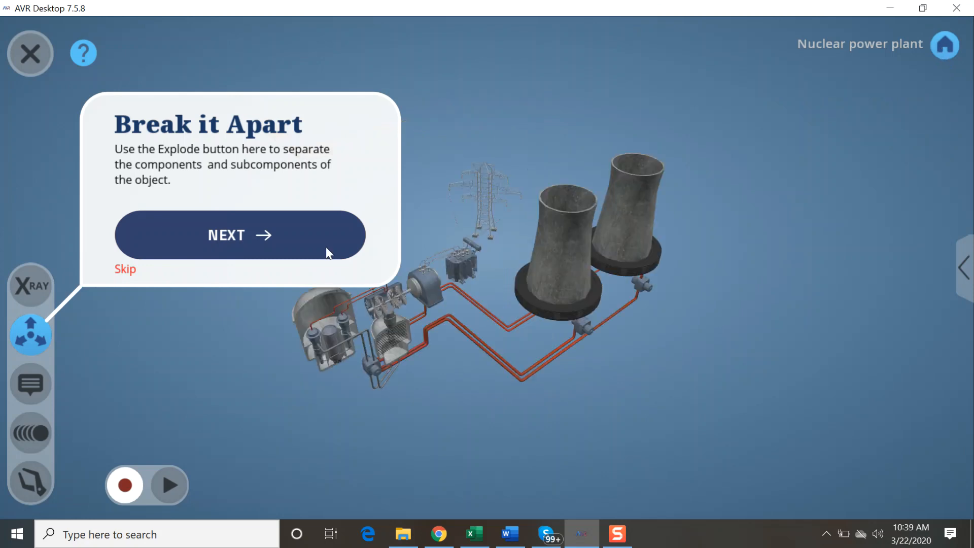
# Step: Advance the tutorial to the annotations stage, rotate the labelled plant and isolate the Steam Generator Assembly with its labels
pyautogui.click(312, 238)
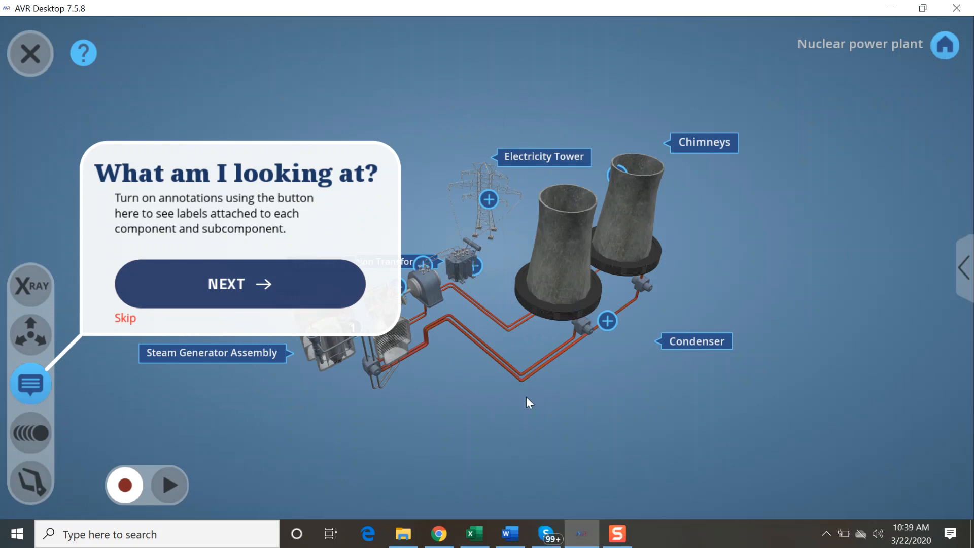
pyautogui.moveTo(401, 357)
pyautogui.mouseDown()
pyautogui.moveTo(390, 358)
pyautogui.moveTo(501, 395)
pyautogui.moveTo(620, 398)
pyautogui.moveTo(709, 385)
pyautogui.moveTo(727, 333)
pyautogui.moveTo(655, 367)
pyautogui.moveTo(406, 368)
pyautogui.moveTo(385, 350)
pyautogui.moveTo(757, 367)
pyautogui.moveTo(586, 364)
pyautogui.moveTo(397, 390)
pyautogui.moveTo(421, 387)
pyautogui.moveTo(457, 412)
pyautogui.mouseUp()
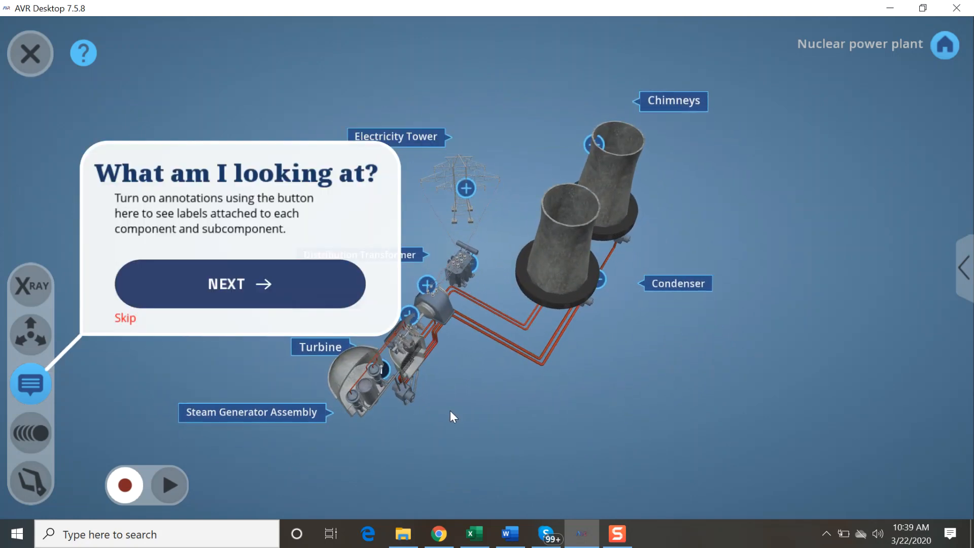
pyautogui.click(354, 390)
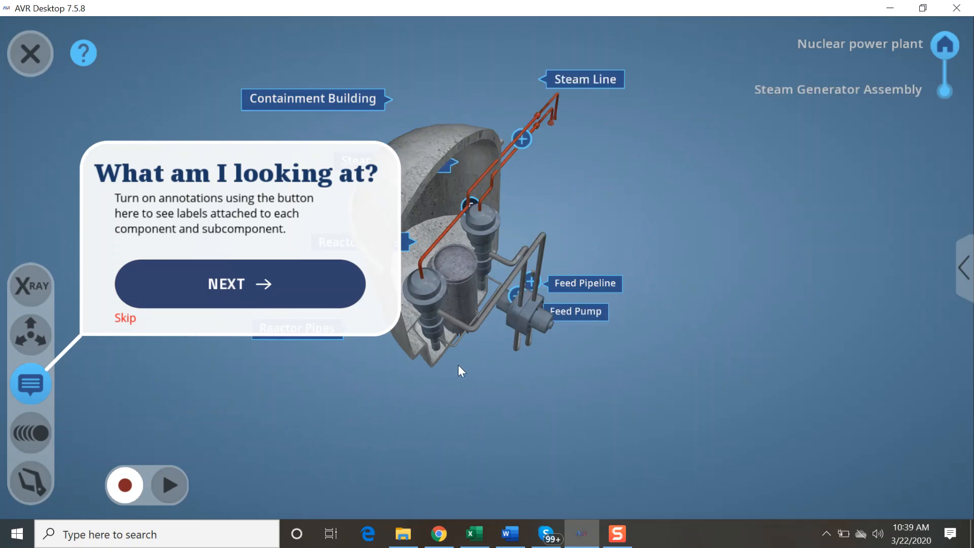
# Step: Rotate the labelled Steam Generator Assembly, isolate its Reactor Vessel and return to the whole plant
pyautogui.moveTo(483, 364); pyautogui.dragTo(360, 325)
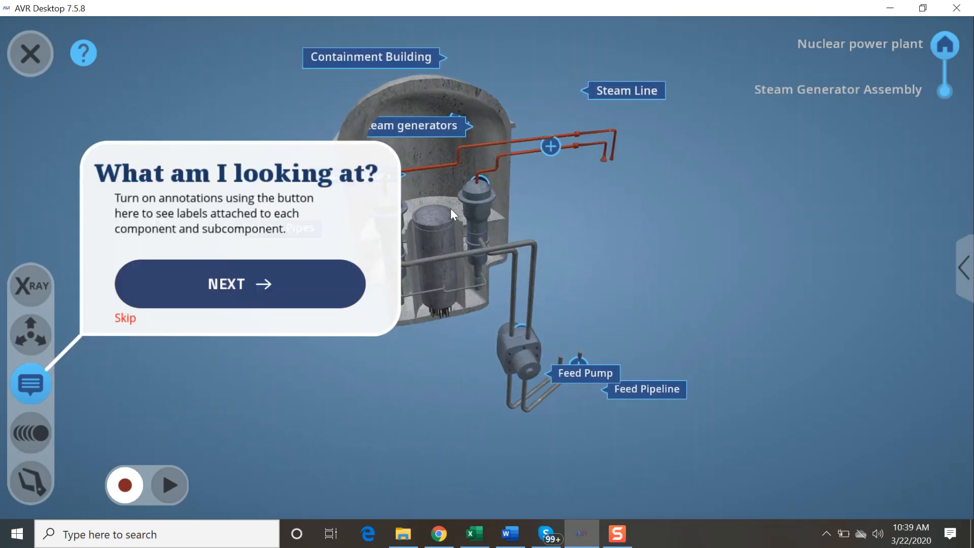
pyautogui.click(441, 228)
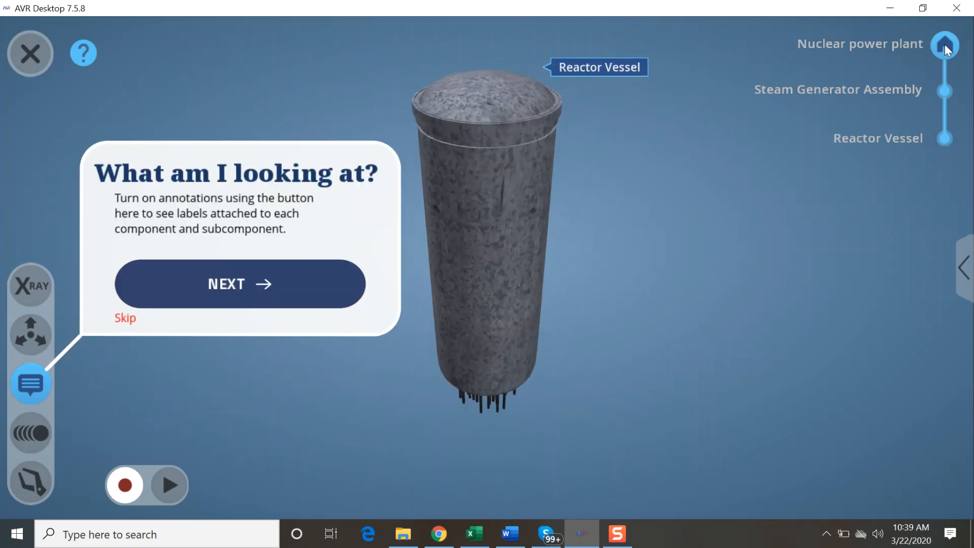
pyautogui.click(945, 44)
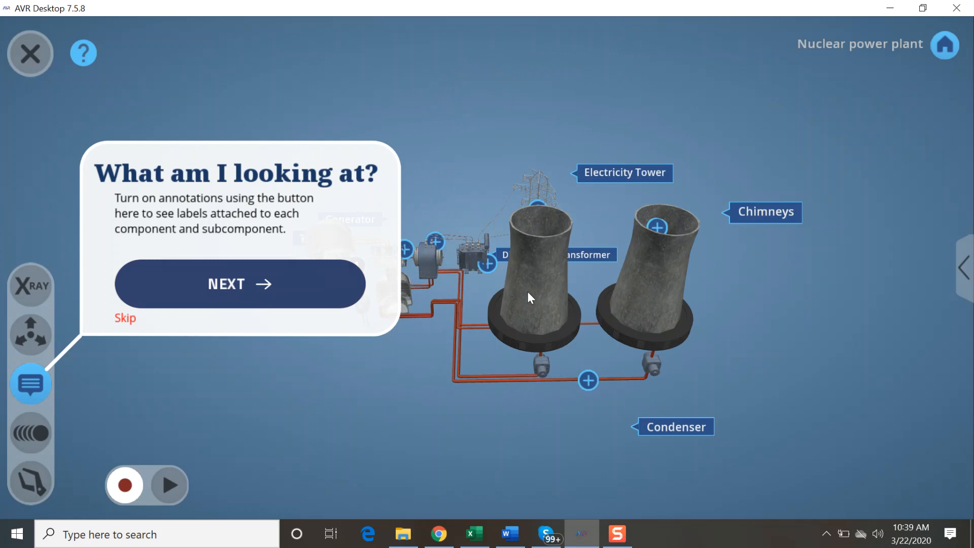
# Step: Advance the tutorial through the animation stage, viewing the plant from another side, and continue to the Dissect stage
pyautogui.click(336, 282)
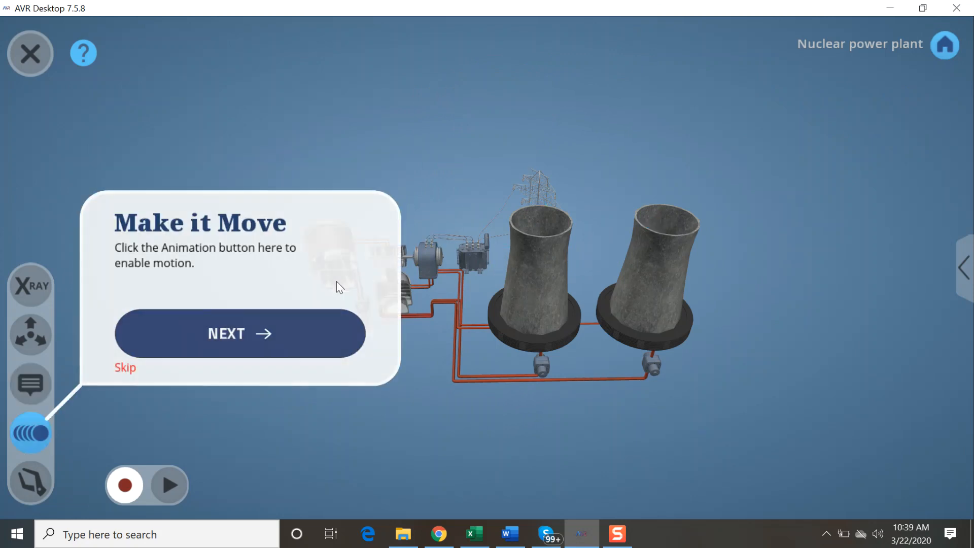
pyautogui.moveTo(511, 372); pyautogui.dragTo(645, 379)
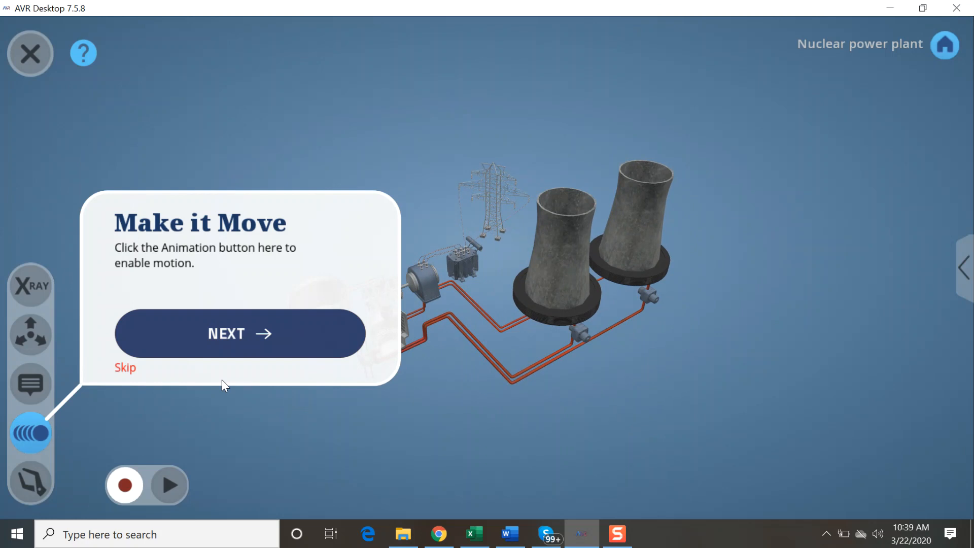
pyautogui.click(265, 334)
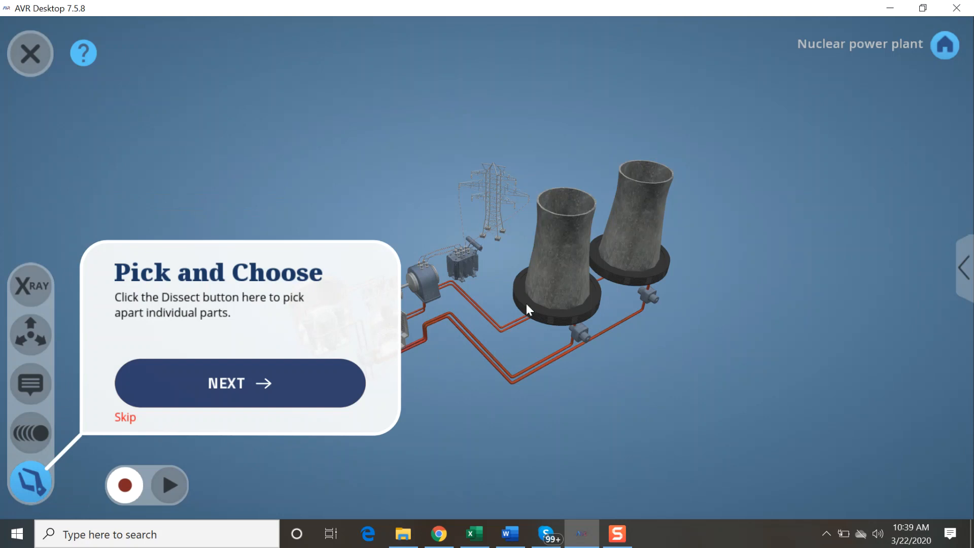
# Step: Pull individual components away from the nuclear power plant, including the condenser with its piping and the generator
pyautogui.moveTo(472, 348); pyautogui.dragTo(581, 424)
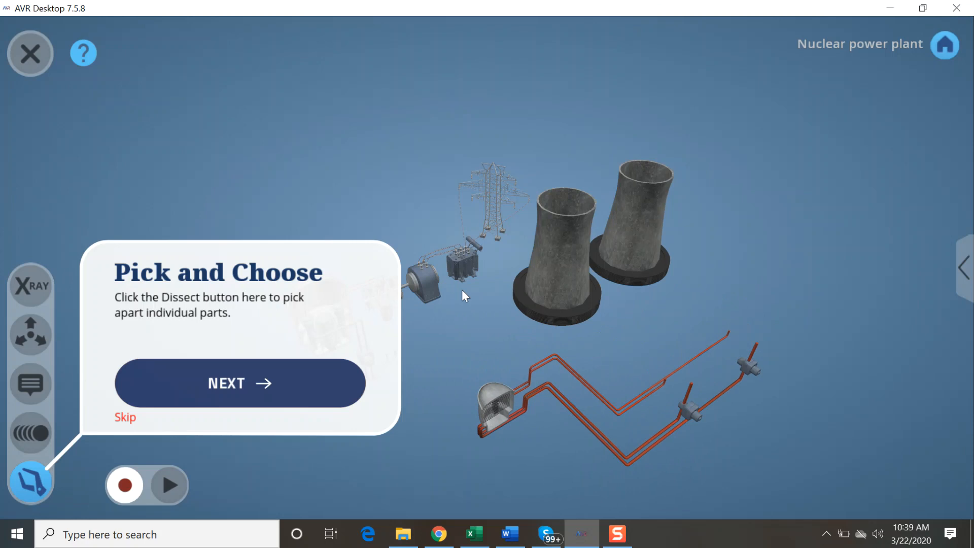
pyautogui.moveTo(435, 290); pyautogui.dragTo(582, 318)
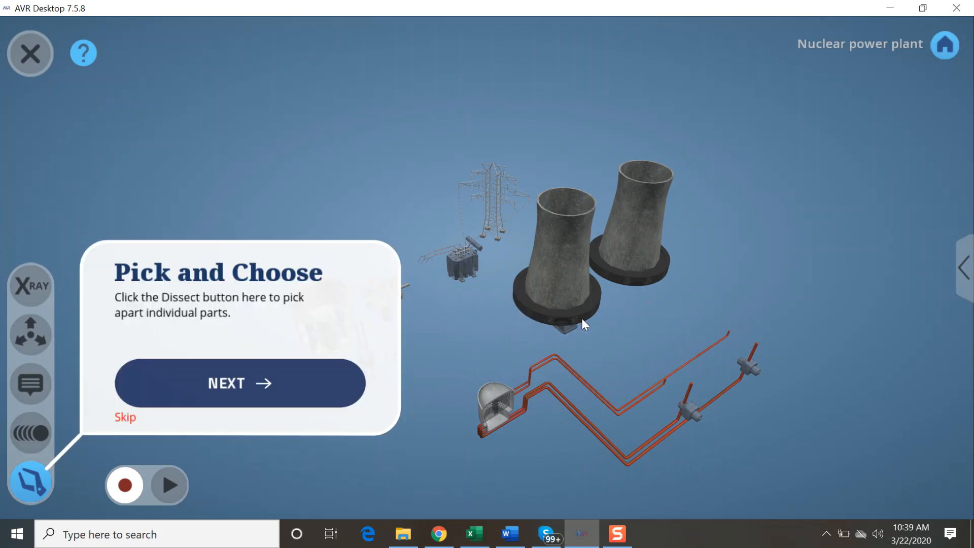
pyautogui.moveTo(437, 324); pyautogui.dragTo(647, 294)
pyautogui.moveTo(553, 384); pyautogui.dragTo(500, 226)
# Step: Isolate the Steam Generator Assembly, pull the reactor vessel and other inner parts out of it, and return to the whole plant
pyautogui.doubleClick(692, 340)
pyautogui.moveTo(725, 360); pyautogui.dragTo(838, 239)
pyautogui.moveTo(784, 340); pyautogui.dragTo(665, 382)
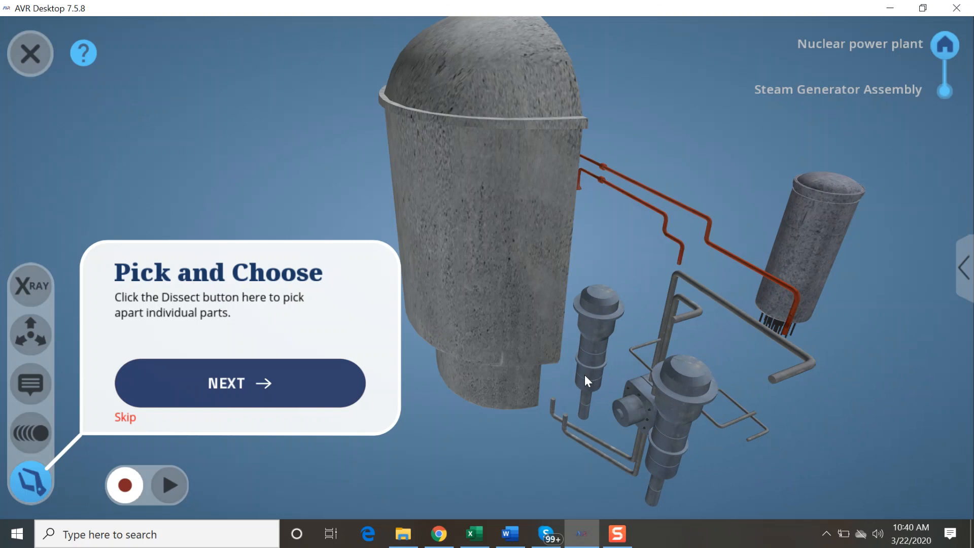
pyautogui.click(942, 50)
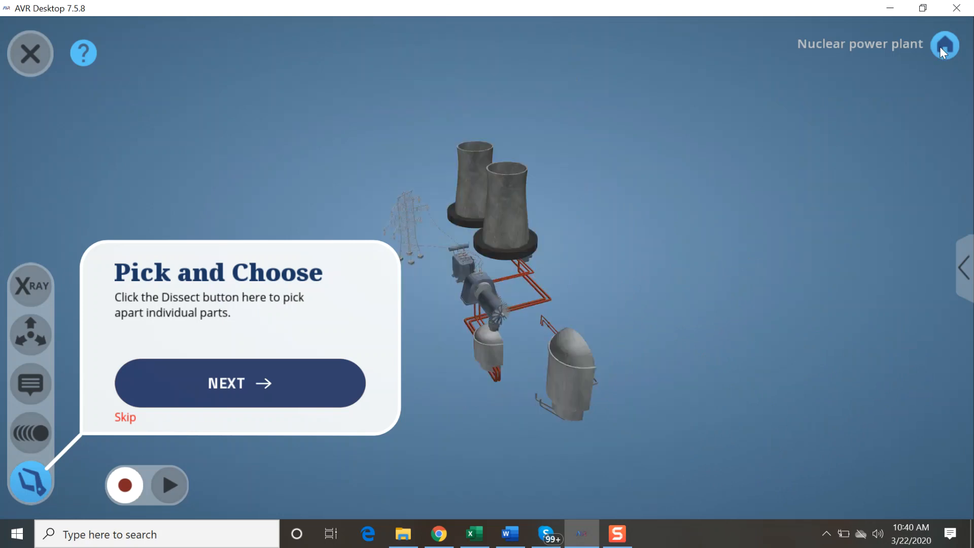
# Step: Advance the tutorial from dissecting to the Explore in 3D stage and rotate the plant to view its cutaway side
pyautogui.click(301, 381)
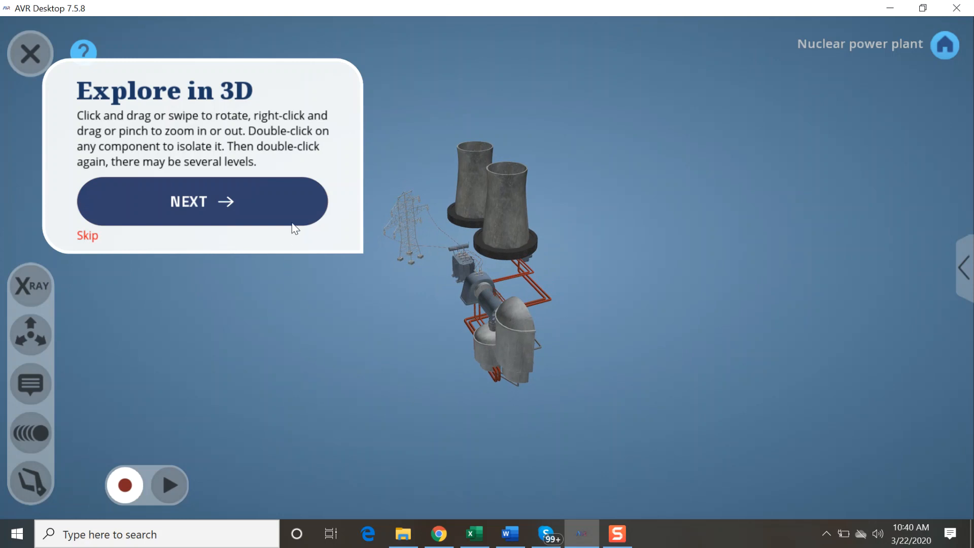
pyautogui.moveTo(515, 272); pyautogui.dragTo(382, 331)
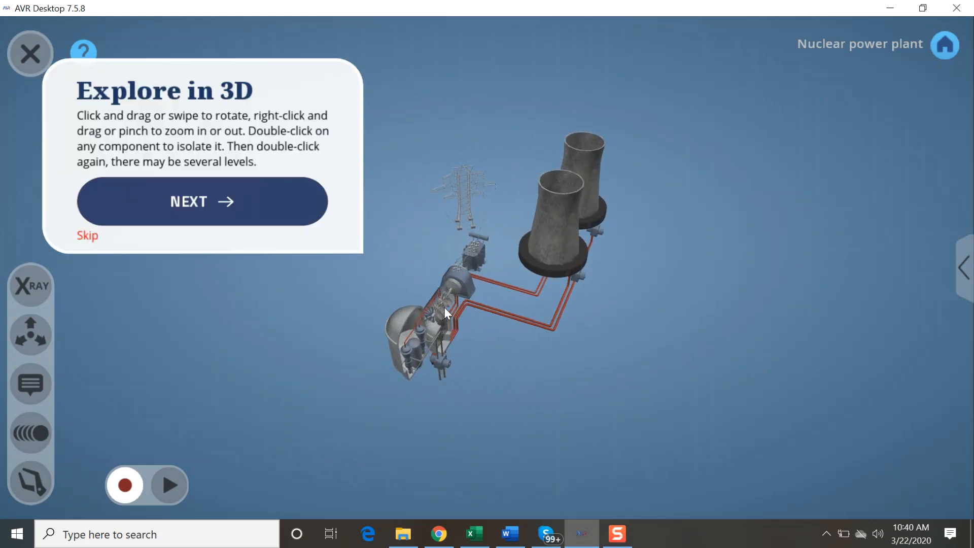
pyautogui.moveTo(445, 307); pyautogui.dragTo(327, 247)
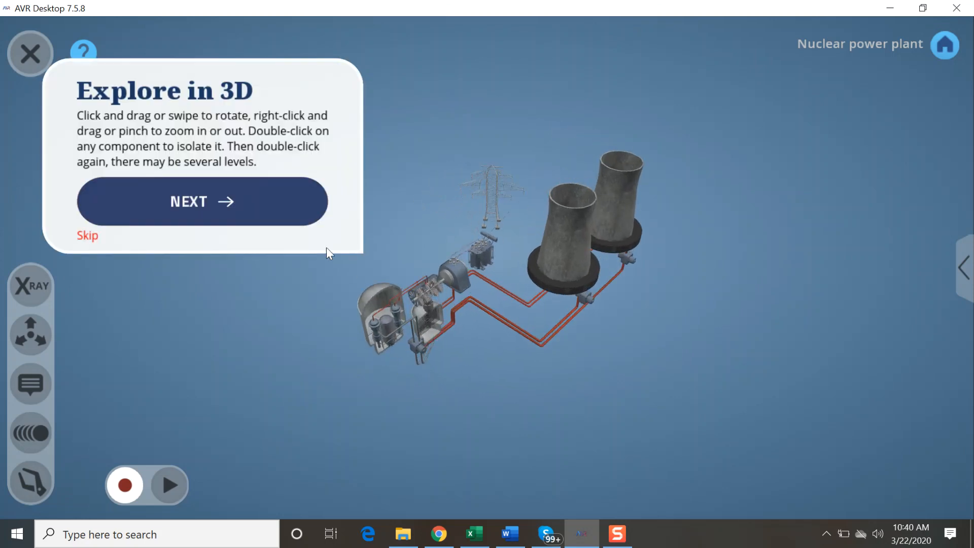
# Step: Advance the tutorial through the side menu, Intro element and YouTube video stages to the one about adding new lesson elements
pyautogui.click(295, 205)
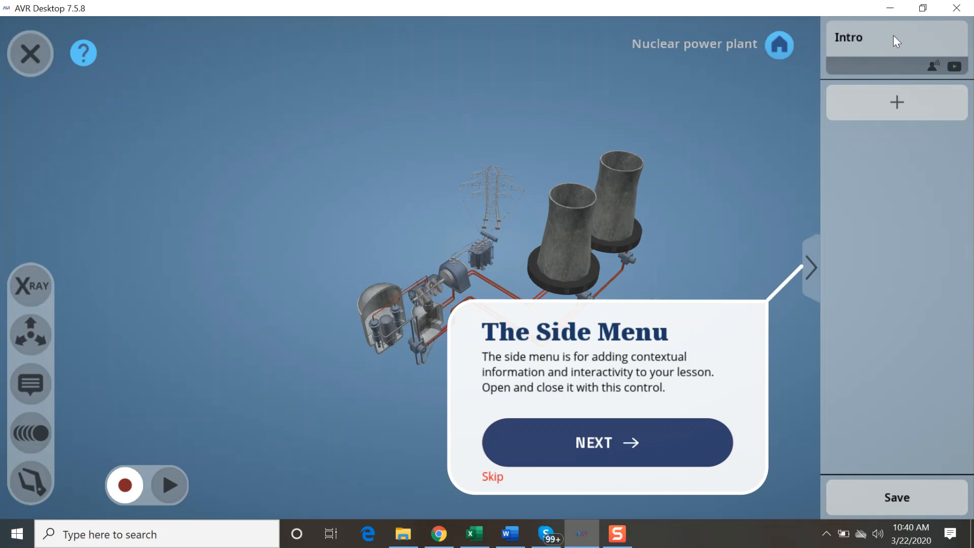
pyautogui.click(708, 425)
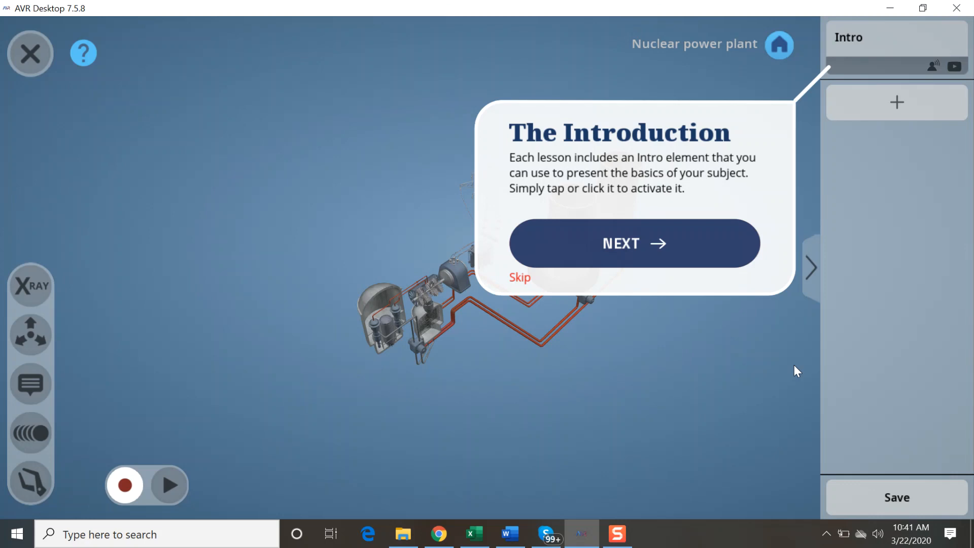
pyautogui.click(707, 249)
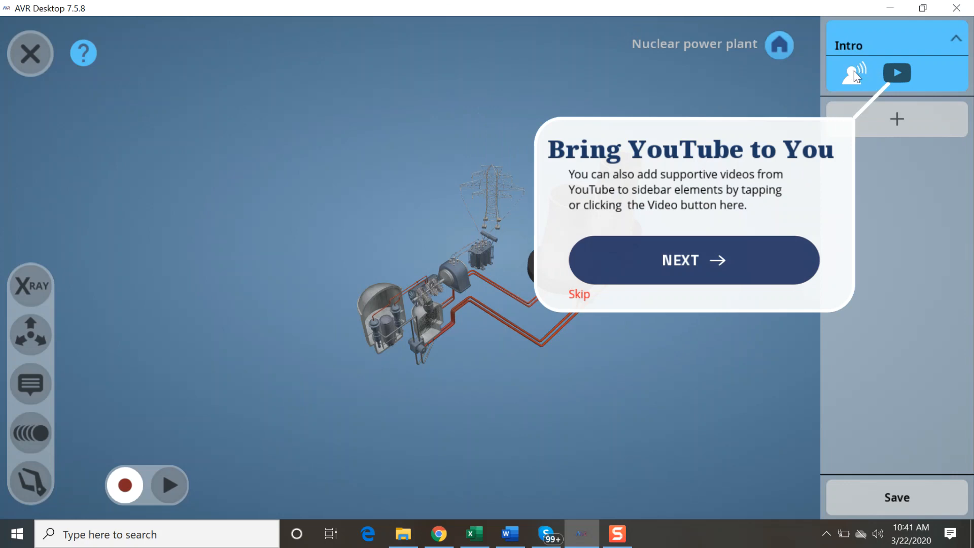
pyautogui.click(747, 258)
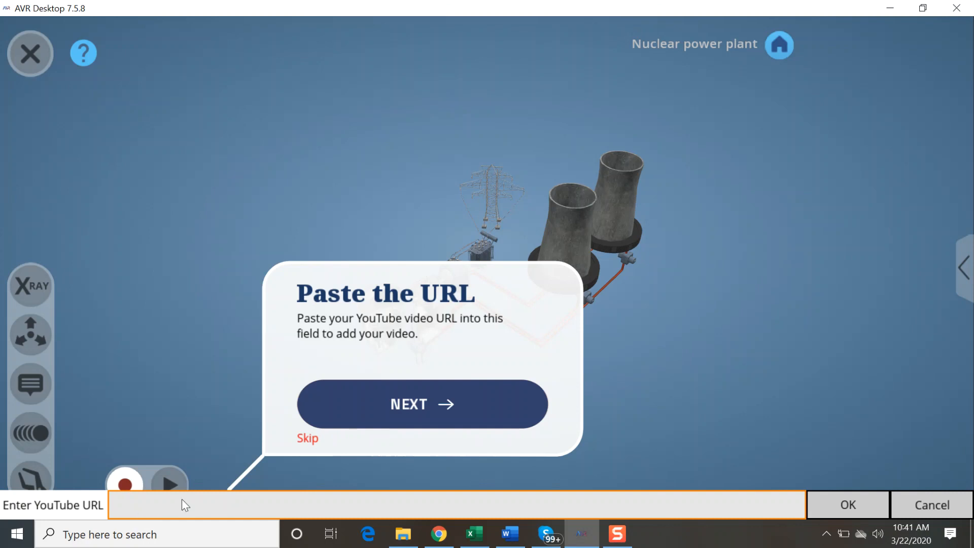
pyautogui.click(490, 403)
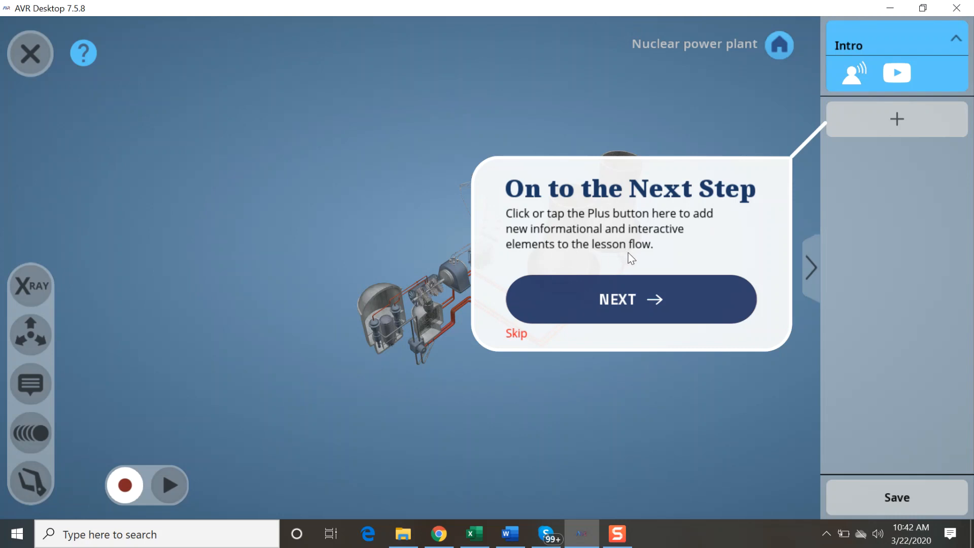
# Step: Advance the tutorial through the Use a Memo for Info stage to placing a memo on the plant's annotations
pyautogui.click(632, 299)
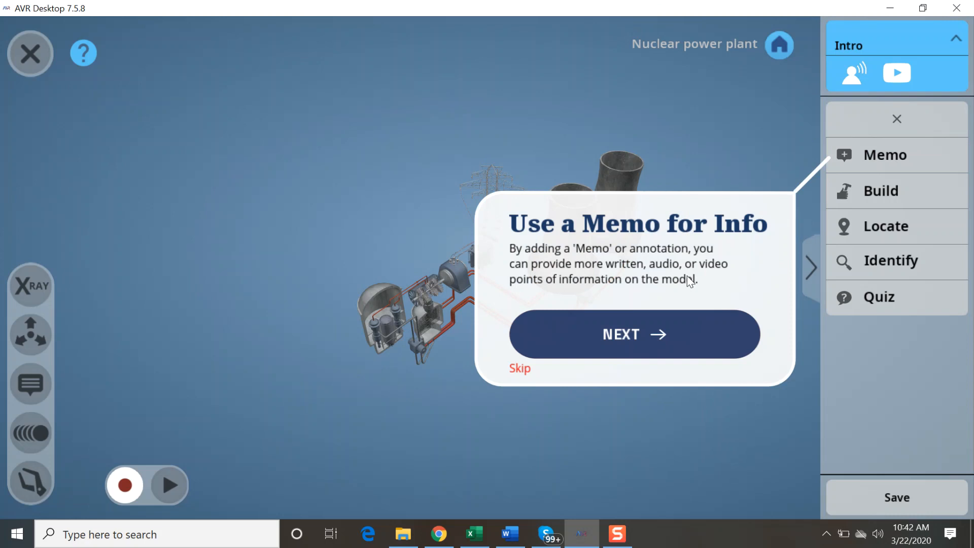
pyautogui.moveTo(373, 332); pyautogui.dragTo(344, 304)
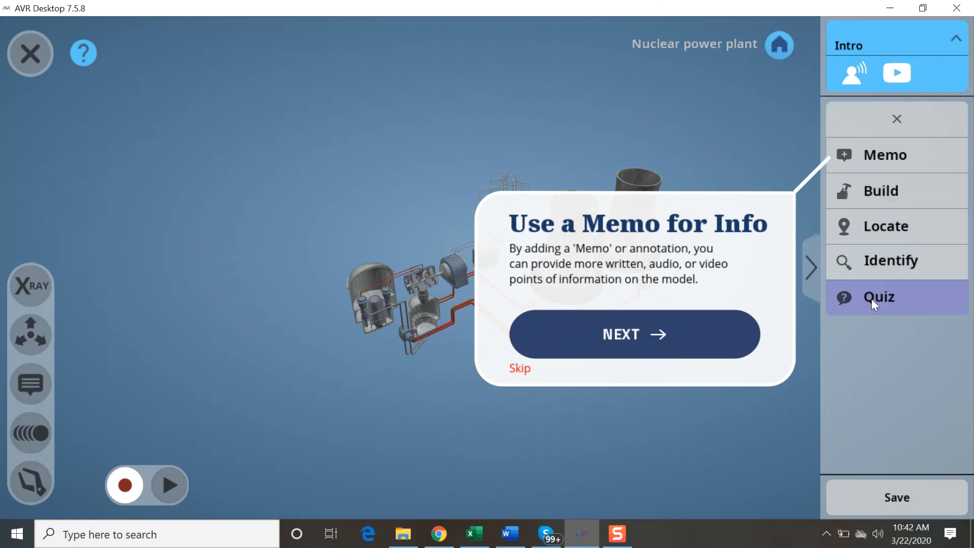
pyautogui.click(706, 334)
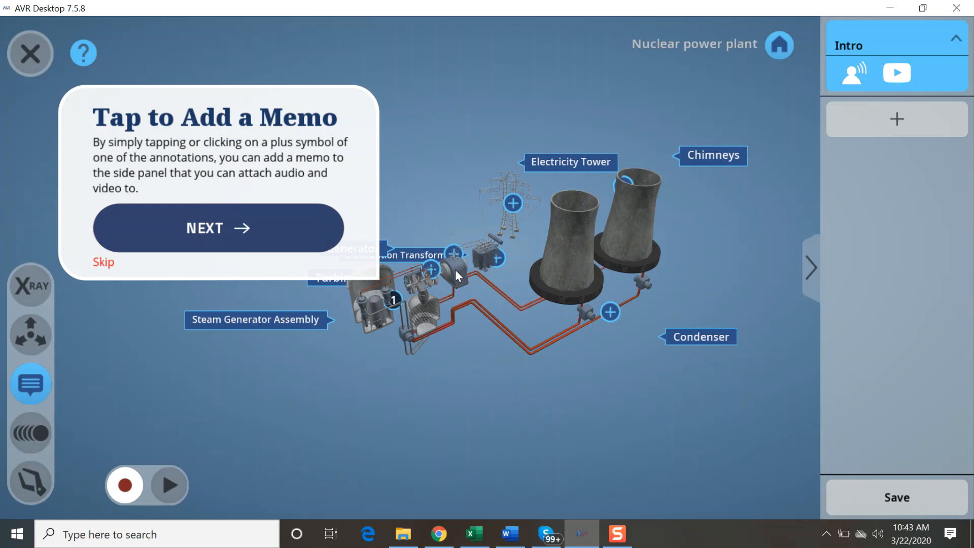
# Step: Isolate the Chimneys, rotate them and return to the whole annotated plant
pyautogui.click(571, 267)
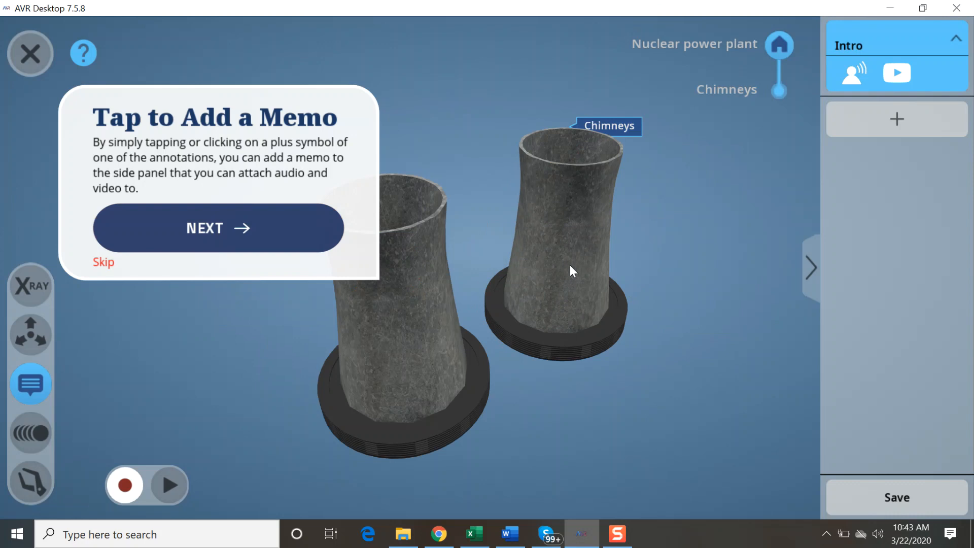
pyautogui.moveTo(611, 194); pyautogui.dragTo(577, 267)
pyautogui.click(775, 48)
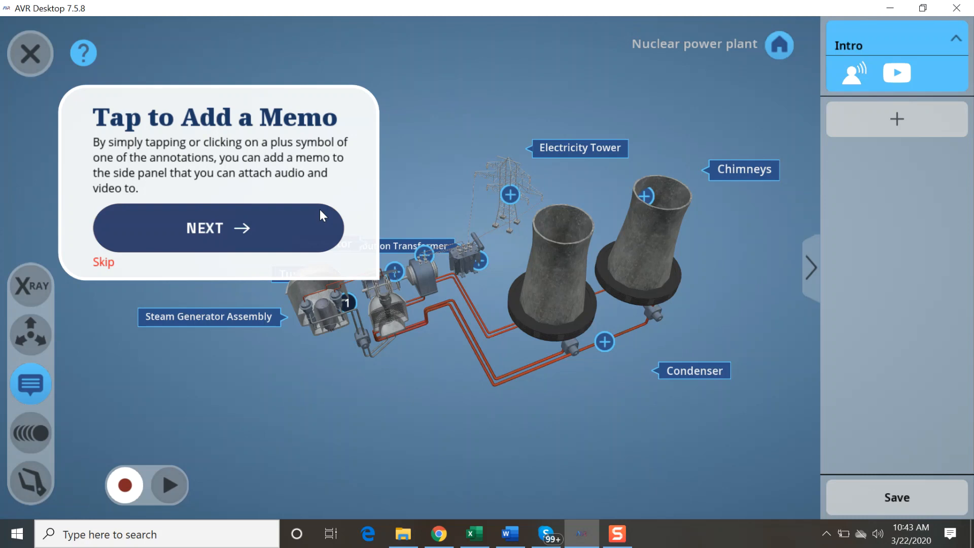
# Step: Advance the tutorial through the stages on adding content to memos and deleting them to the Build puzzle introduction
pyautogui.click(300, 229)
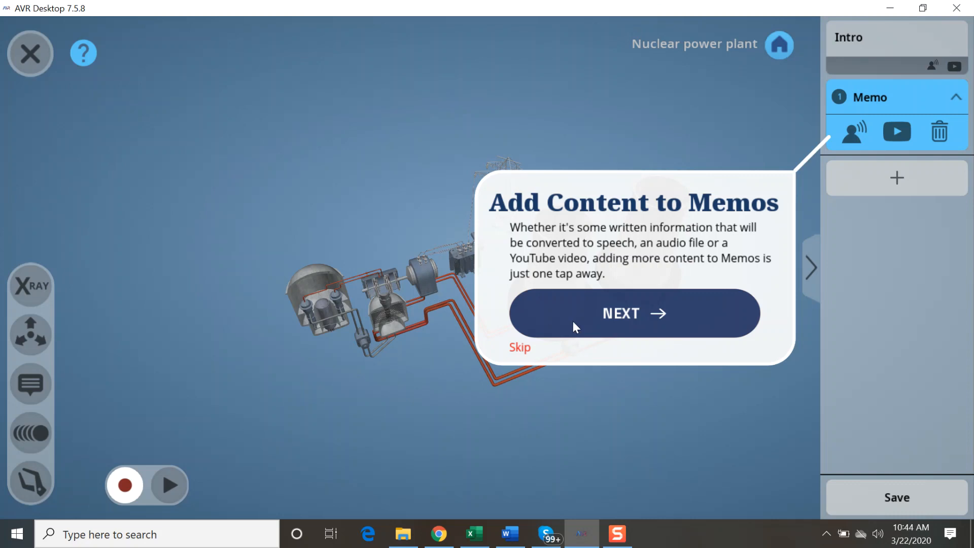
pyautogui.click(585, 330)
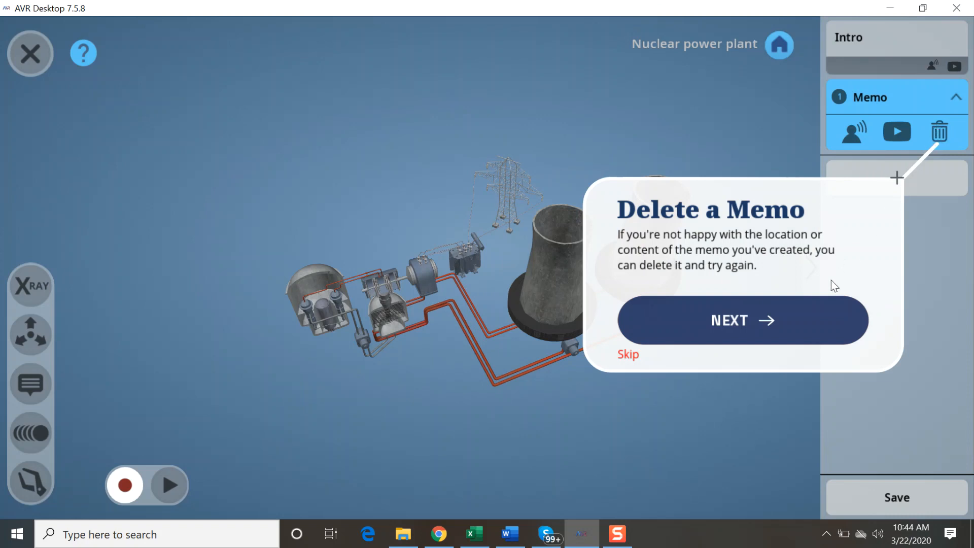
pyautogui.click(827, 320)
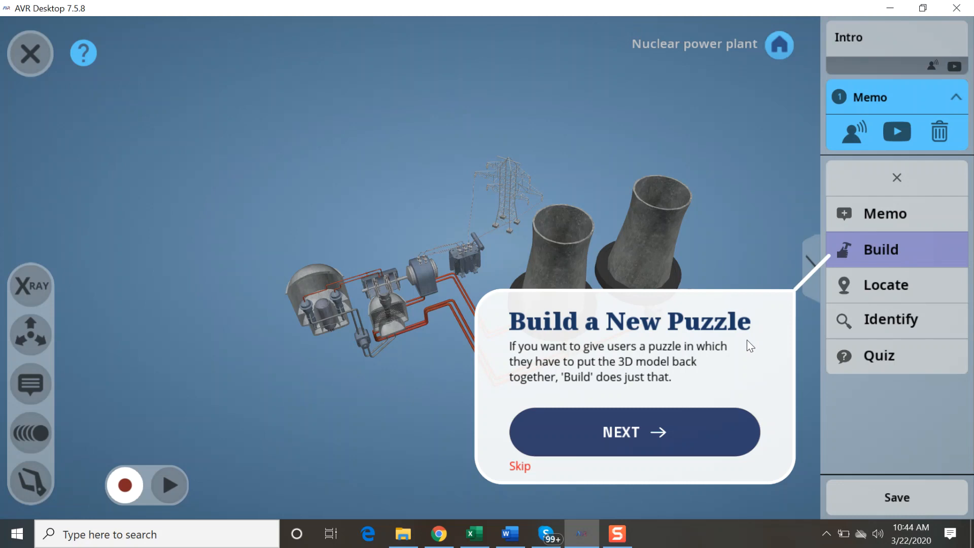
# Step: Advance the tutorial through choosing the Build puzzle's model and timing the puzzle to the Set the Timer stage
pyautogui.click(706, 436)
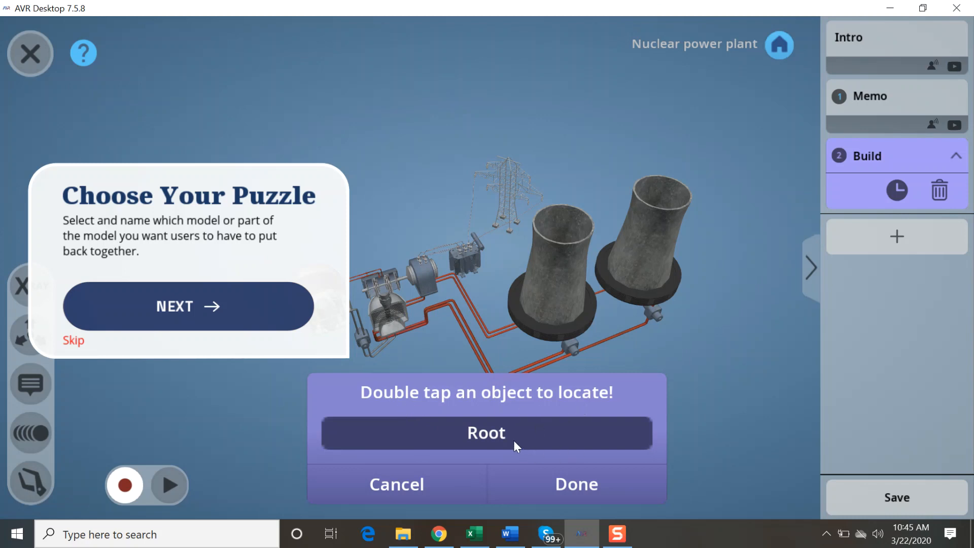
pyautogui.click(274, 312)
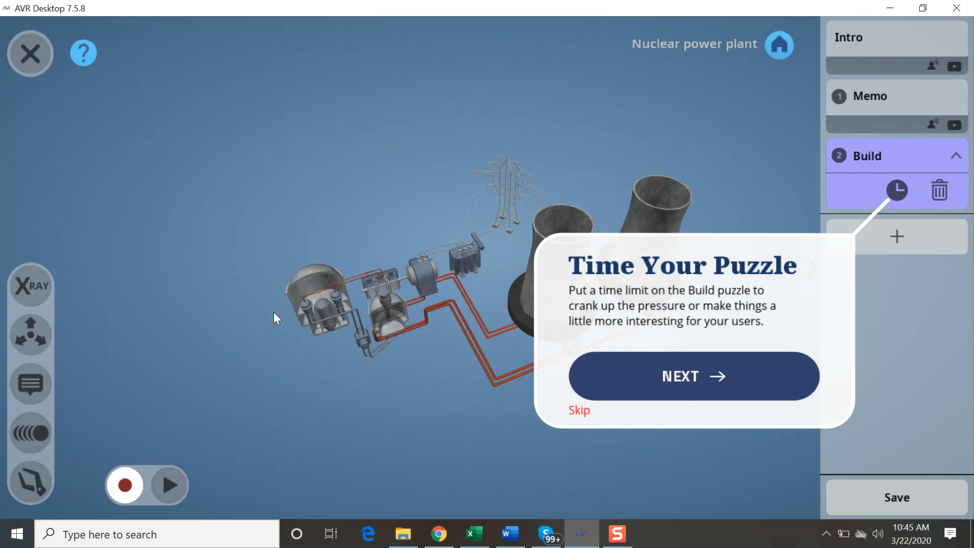
pyautogui.click(634, 379)
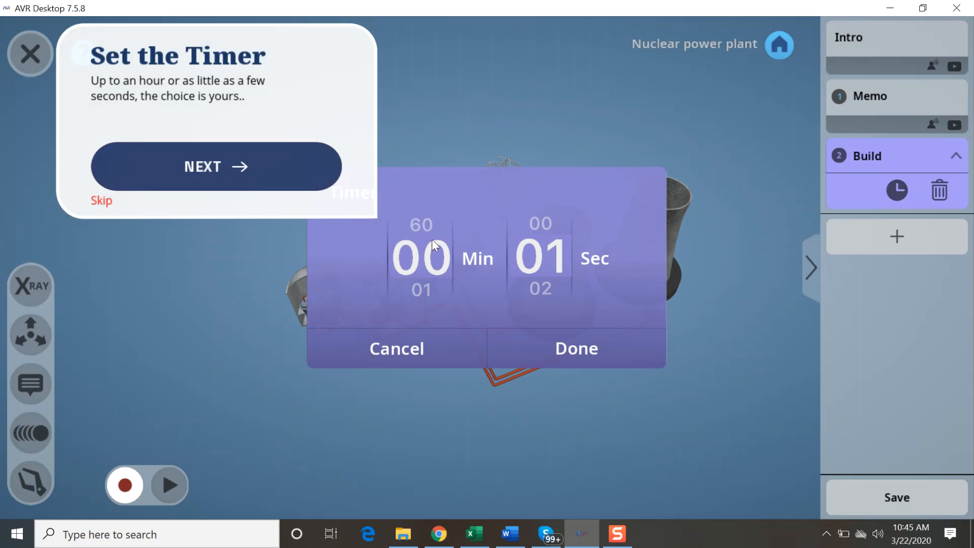
# Step: Advance the tutorial to the Record Interactions stage, rotate the plant and finish the tutorial
pyautogui.click(298, 173)
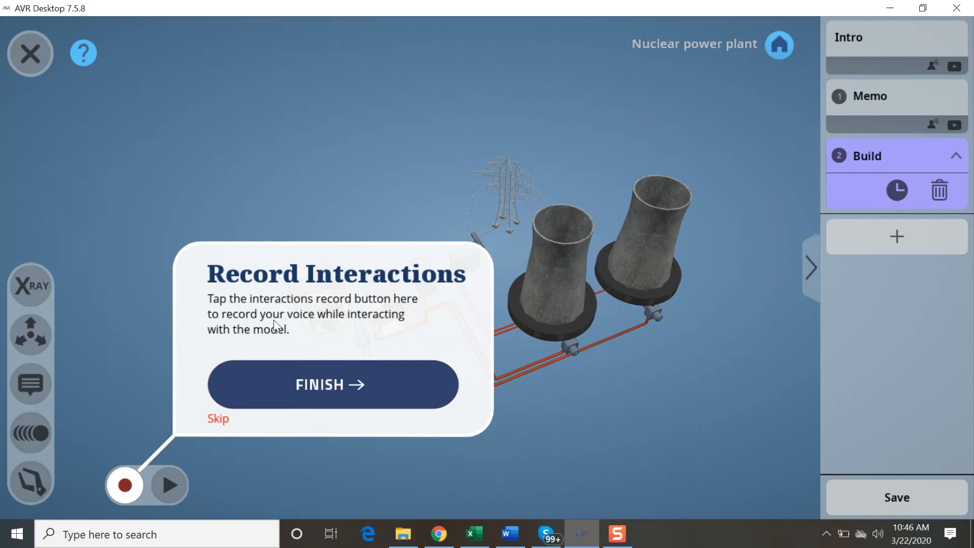
pyautogui.moveTo(566, 356); pyautogui.dragTo(607, 285)
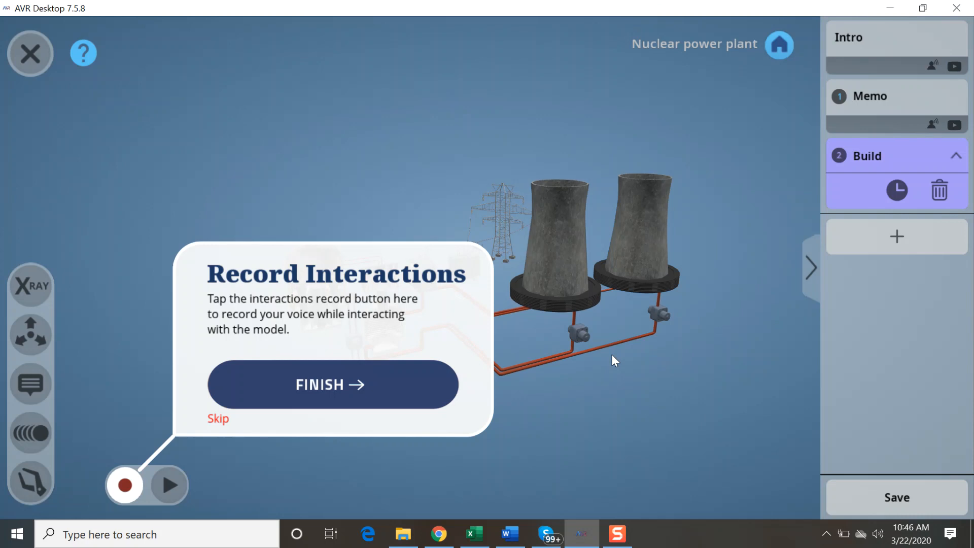
pyautogui.click(445, 397)
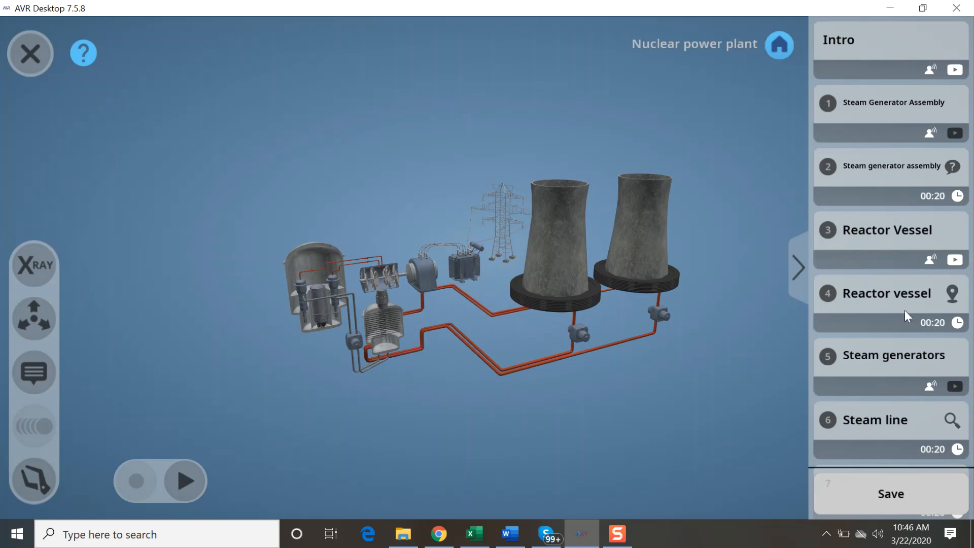
# Step: Browse the finished lesson's elements, opening the Steam generators memo and the Steam line Identify activity
pyautogui.moveTo(905, 388); pyautogui.dragTo(900, 175)
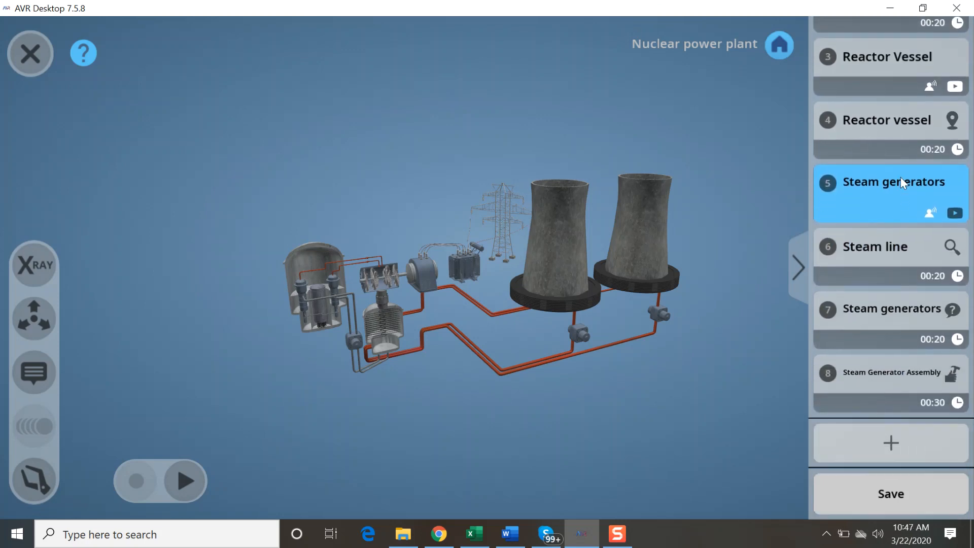
pyautogui.click(900, 175)
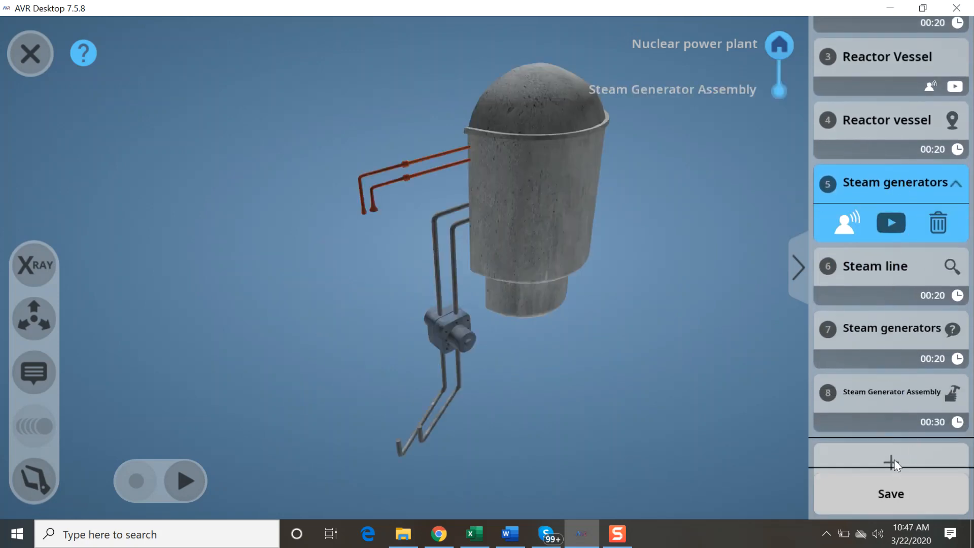
pyautogui.click(875, 284)
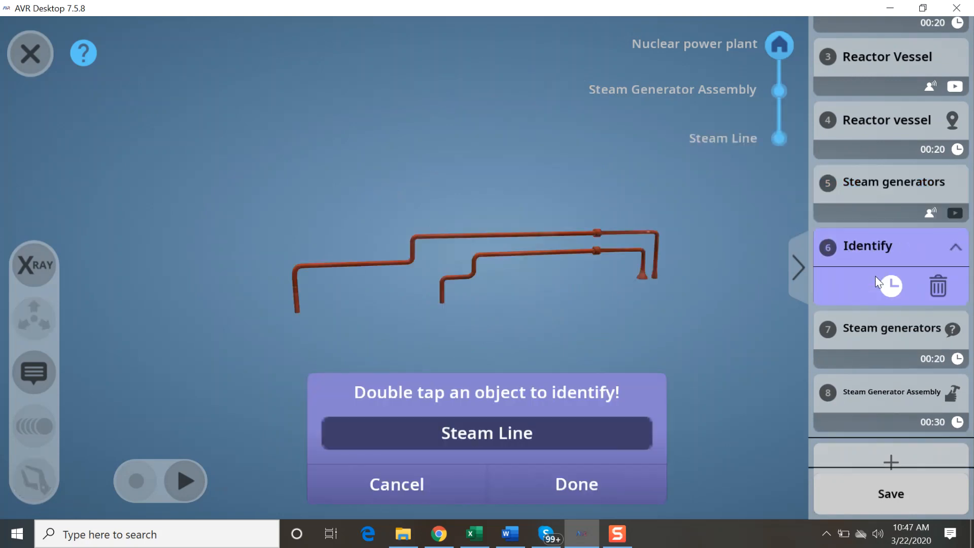
# Step: Review the lesson's Steam generators memo and its video URL entry, the Reactor Vessel Locate, Steam Generator Assembly Build and Steam generators Quiz activities
pyautogui.click(875, 194)
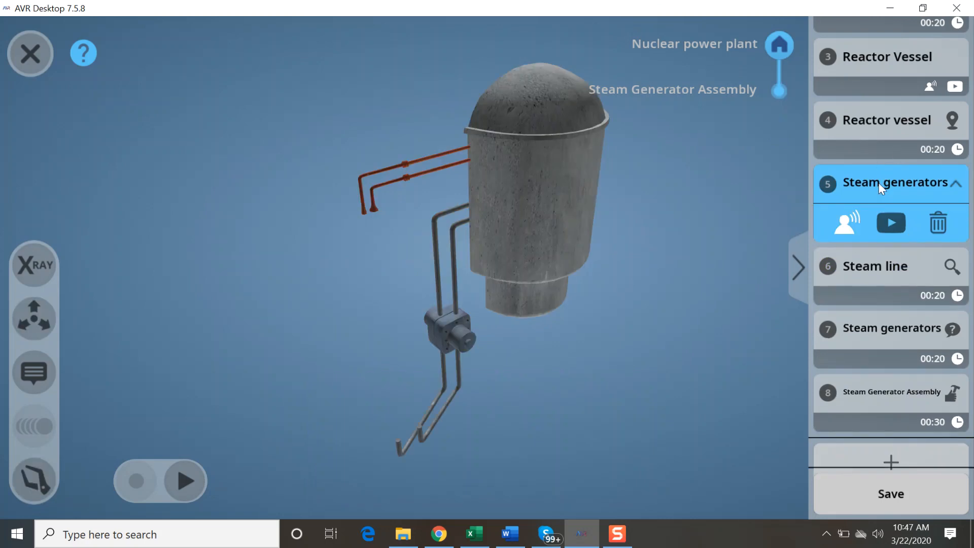
pyautogui.click(894, 224)
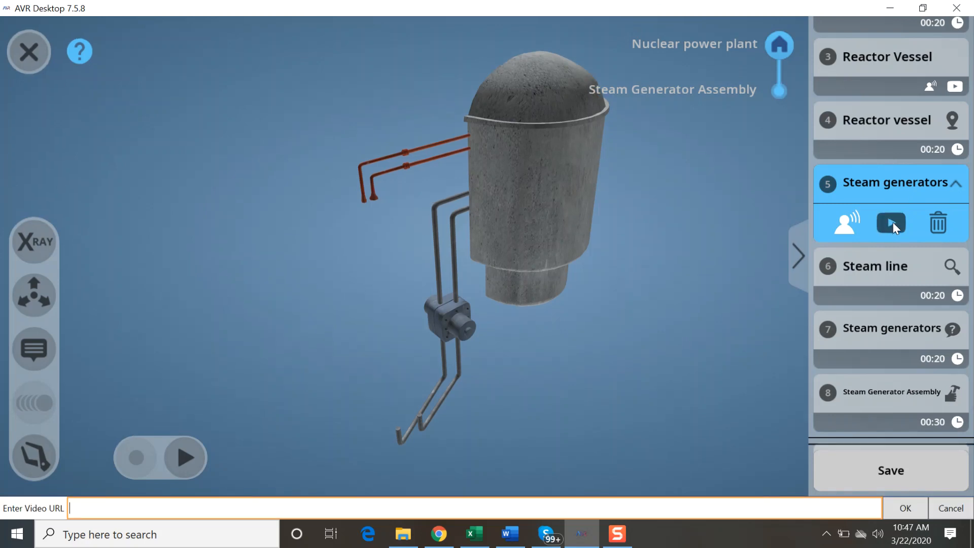
pyautogui.click(893, 137)
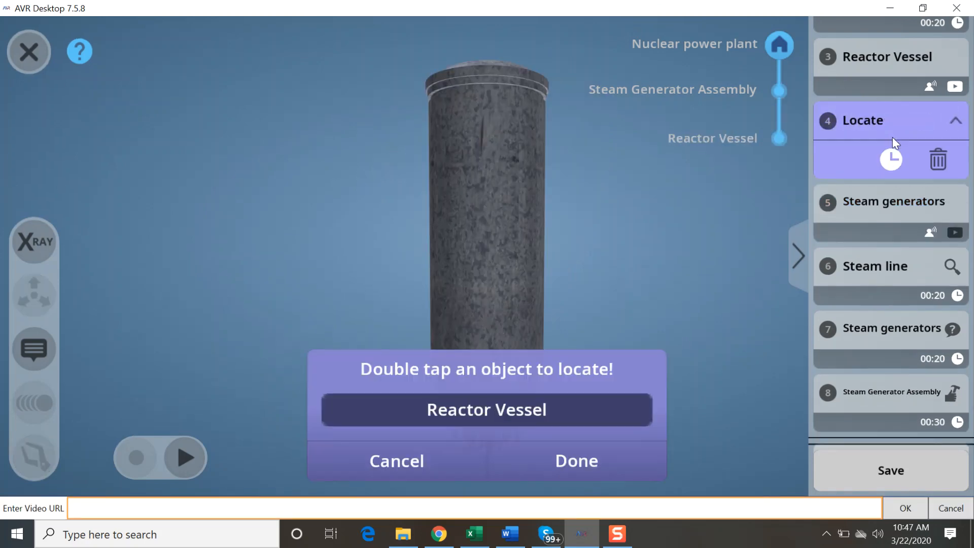
pyautogui.click(857, 402)
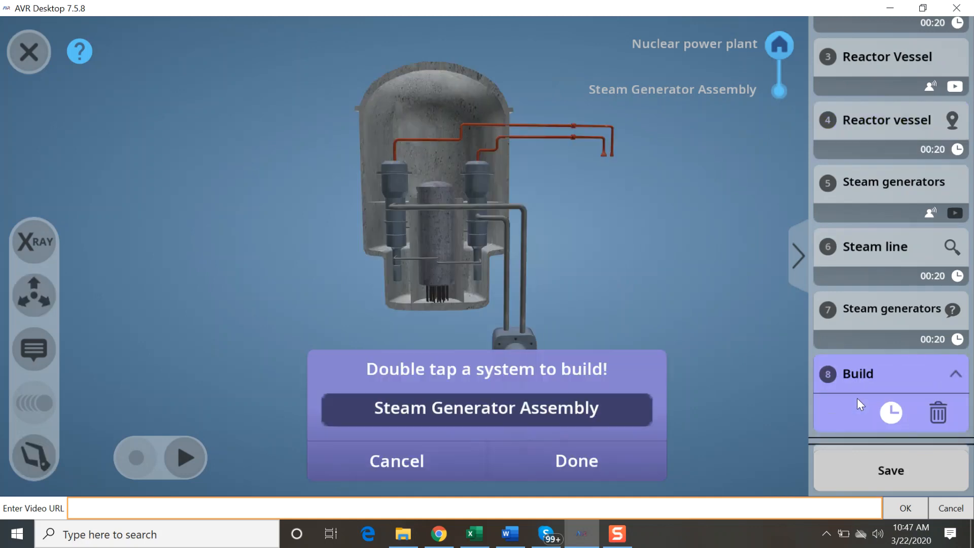
pyautogui.click(887, 329)
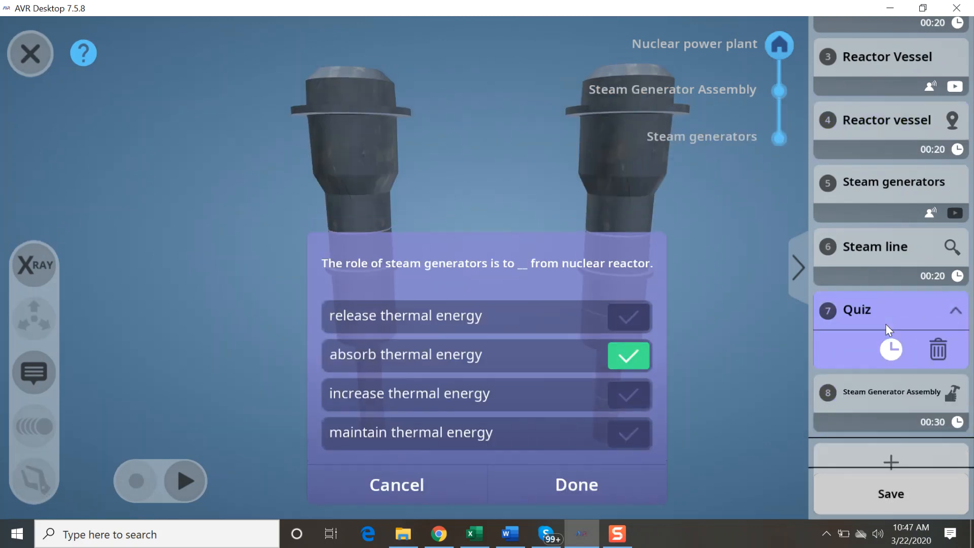
# Step: Add a "What is this?" quiz on the steam generators to the lesson and save it
pyautogui.click(891, 462)
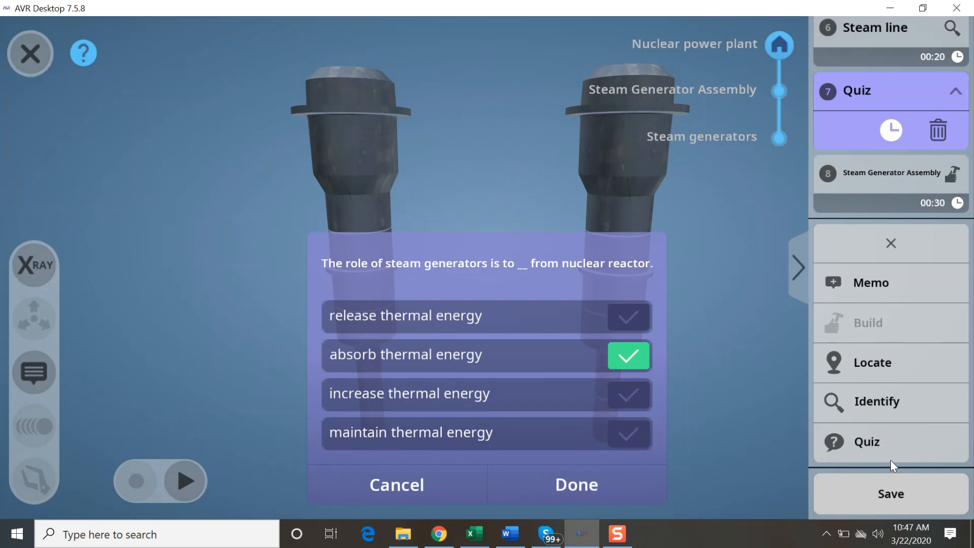
pyautogui.click(869, 442)
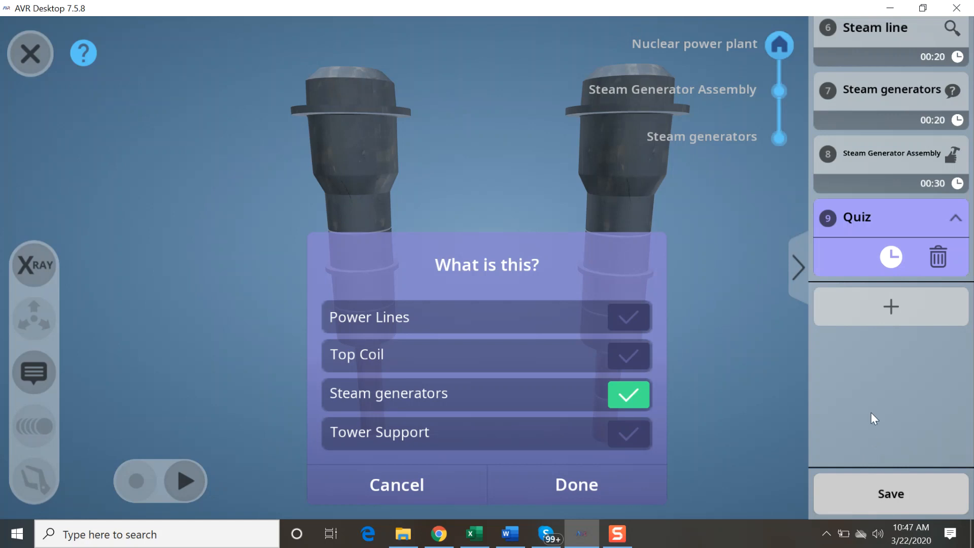
pyautogui.click(882, 504)
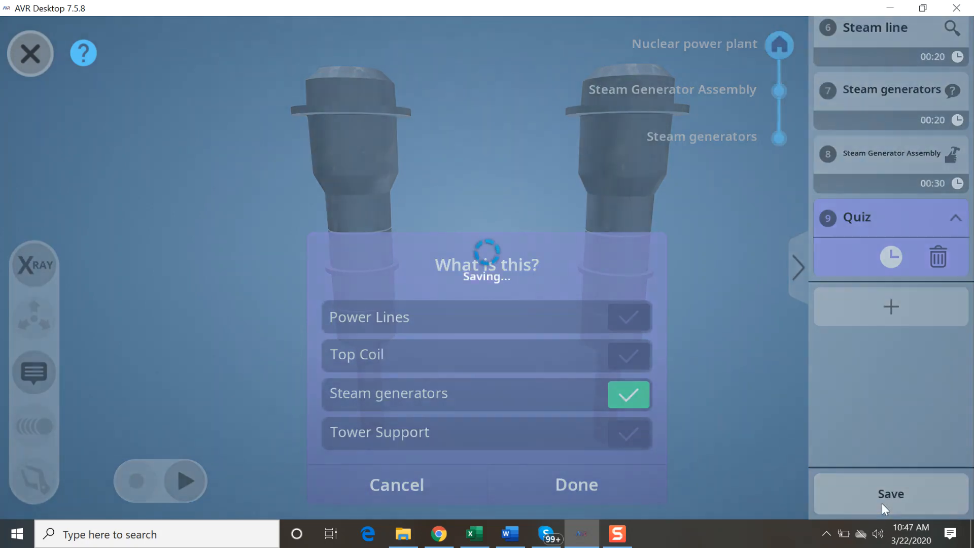
# Step: Exit the lesson editor and play the Nuclear Power Plant Accidents lesson in a maximized AVR Desktop window
pyautogui.click(956, 7)
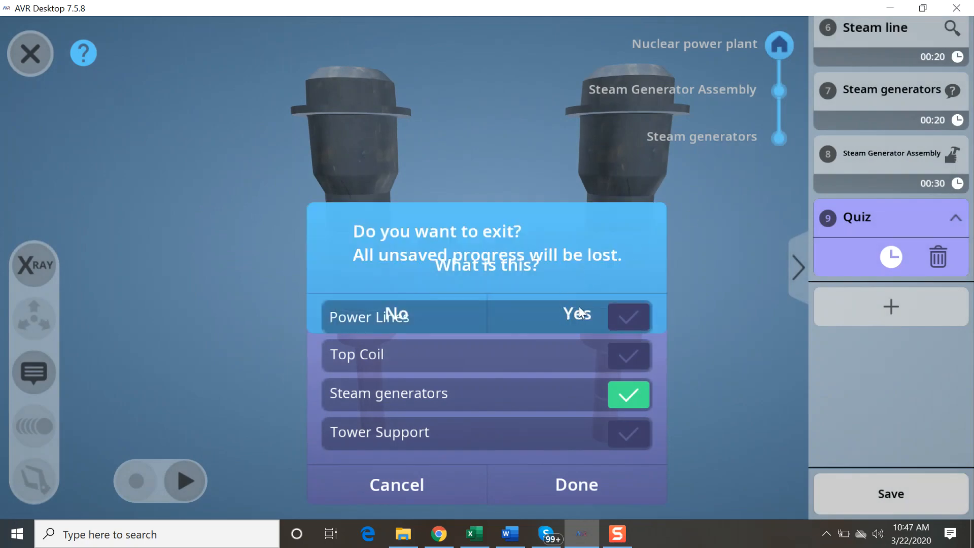
pyautogui.click(579, 299)
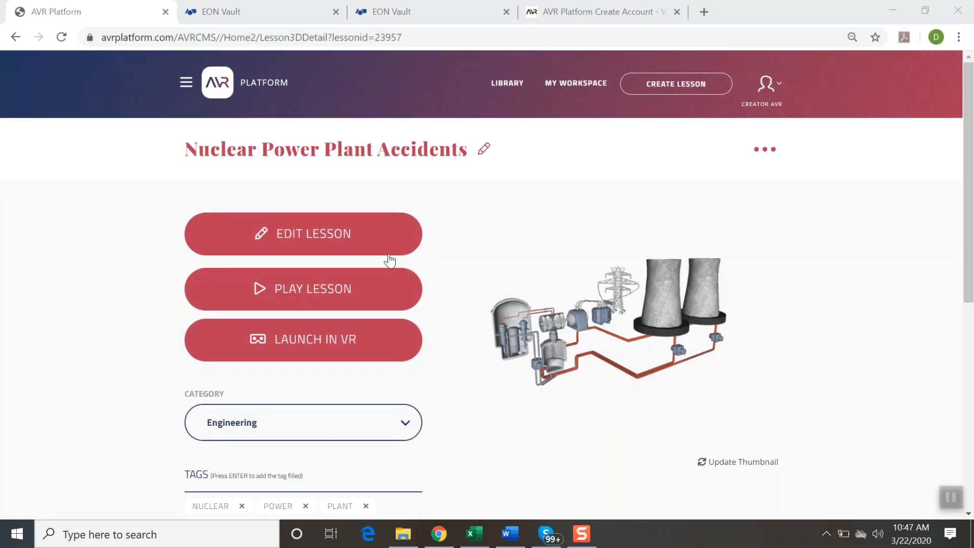
pyautogui.click(364, 293)
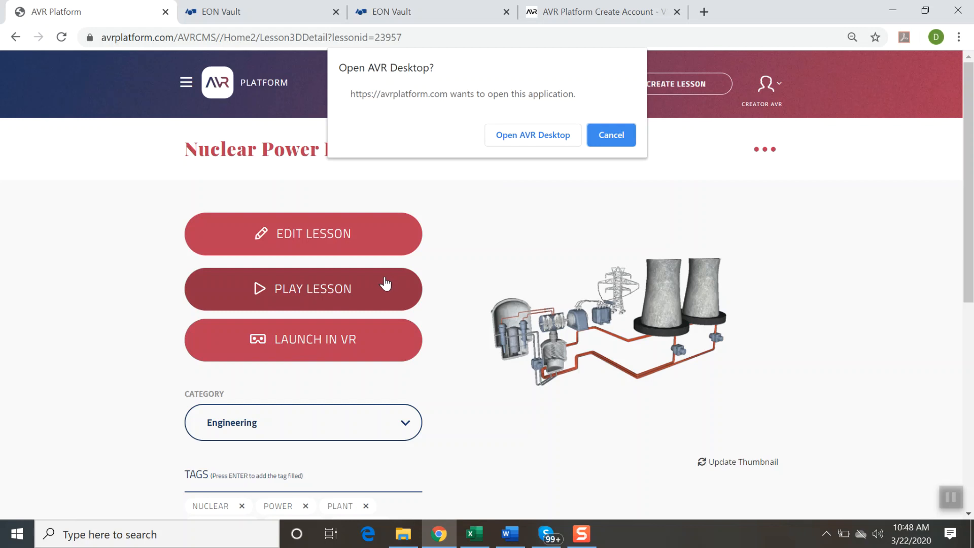
pyautogui.click(540, 136)
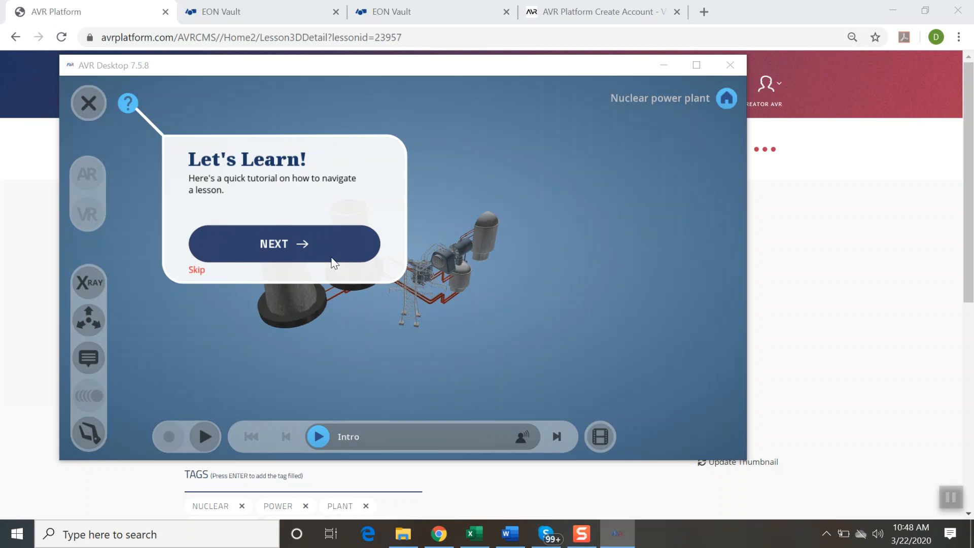
pyautogui.click(697, 65)
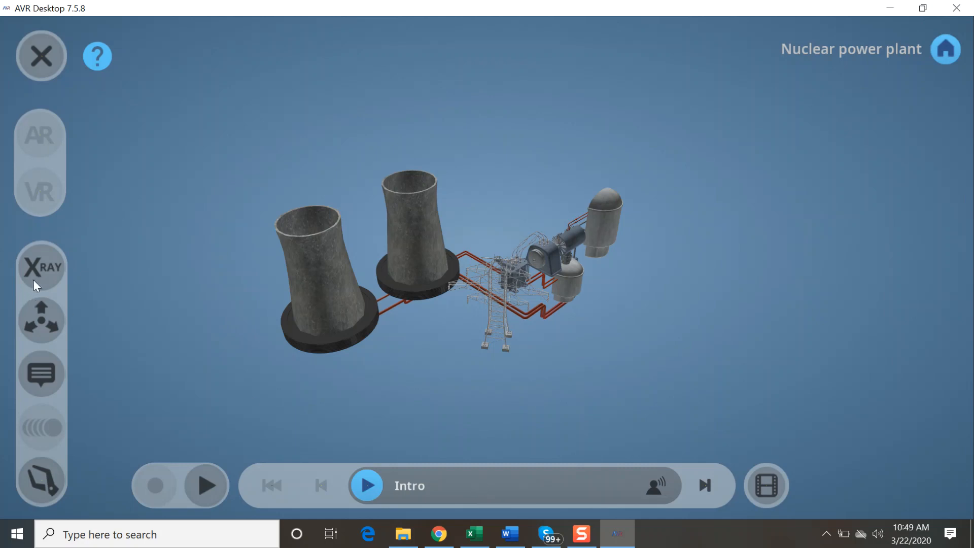
# Step: Try the X-ray and exploded views of the nuclear power plant and show its part labels
pyautogui.click(44, 272)
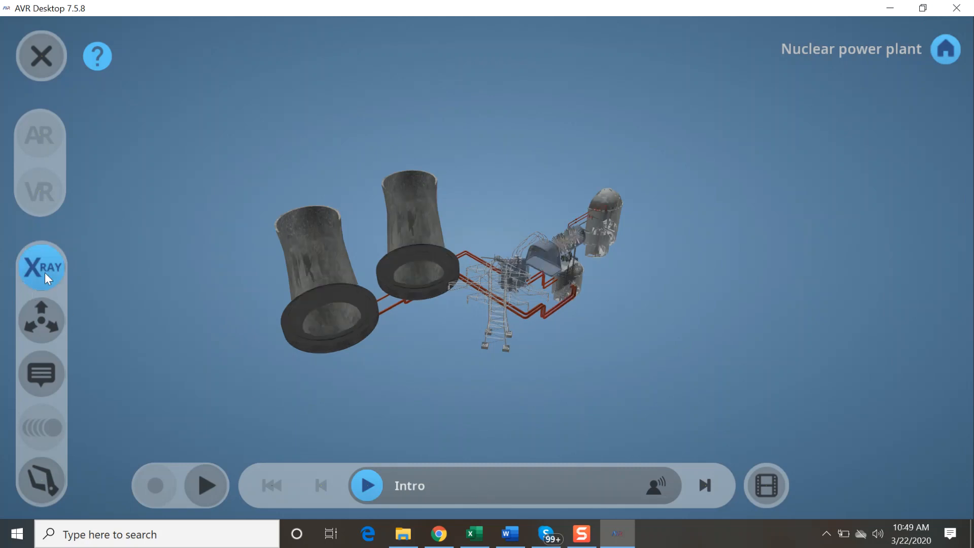
pyautogui.click(46, 320)
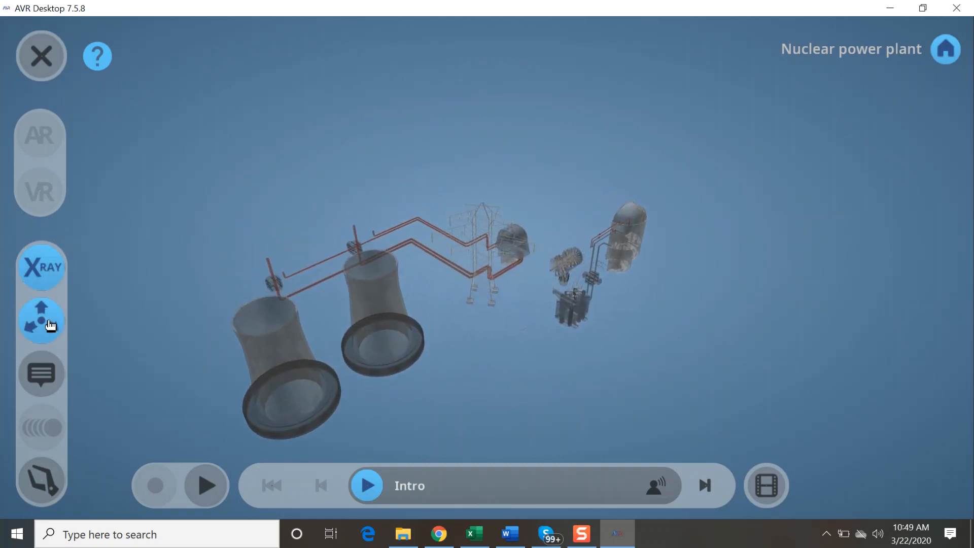
pyautogui.click(49, 282)
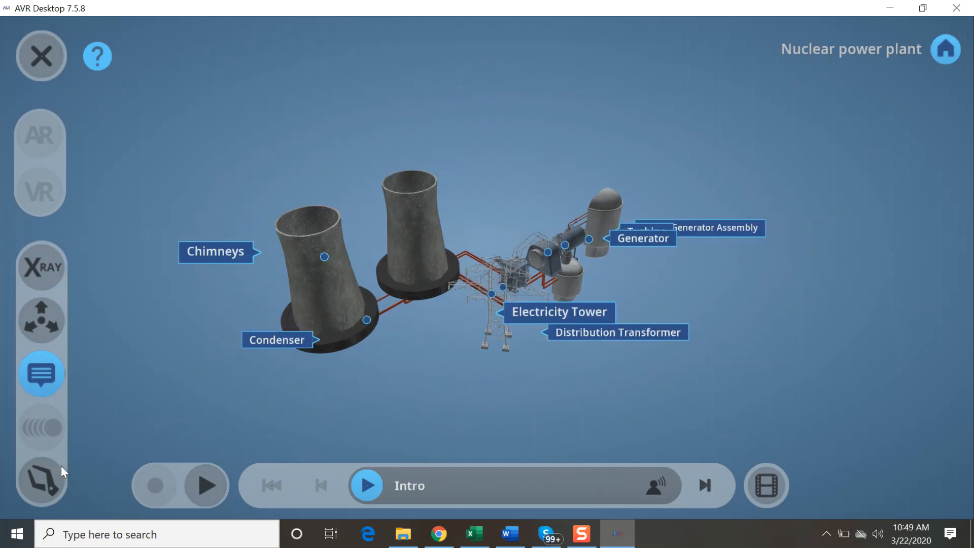
# Step: Enable moving individual parts and pull the chimneys and the Steam Generator Assembly away from the rest of the plant
pyautogui.click(57, 482)
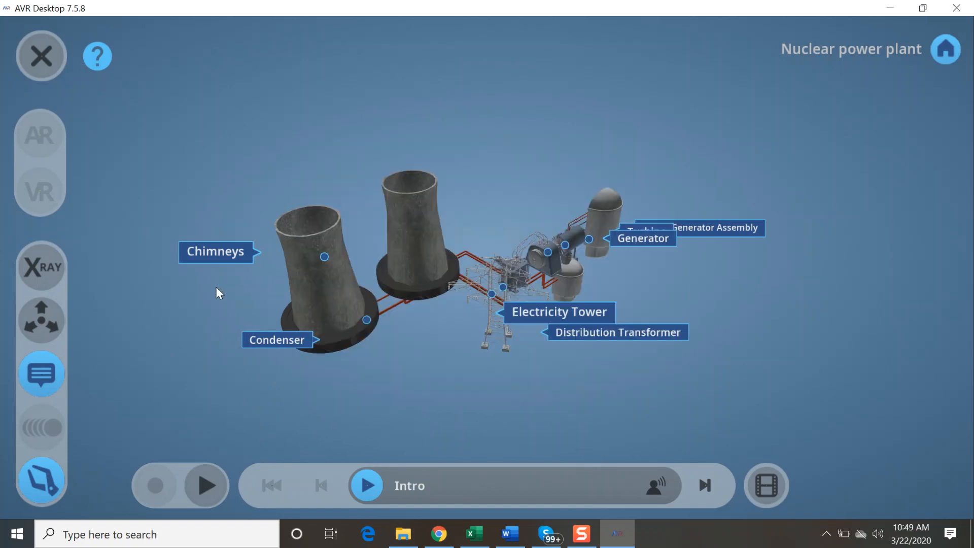
pyautogui.moveTo(318, 284); pyautogui.dragTo(192, 219)
pyautogui.moveTo(599, 218); pyautogui.dragTo(725, 184)
pyautogui.moveTo(550, 263); pyautogui.dragTo(570, 236, button='right')
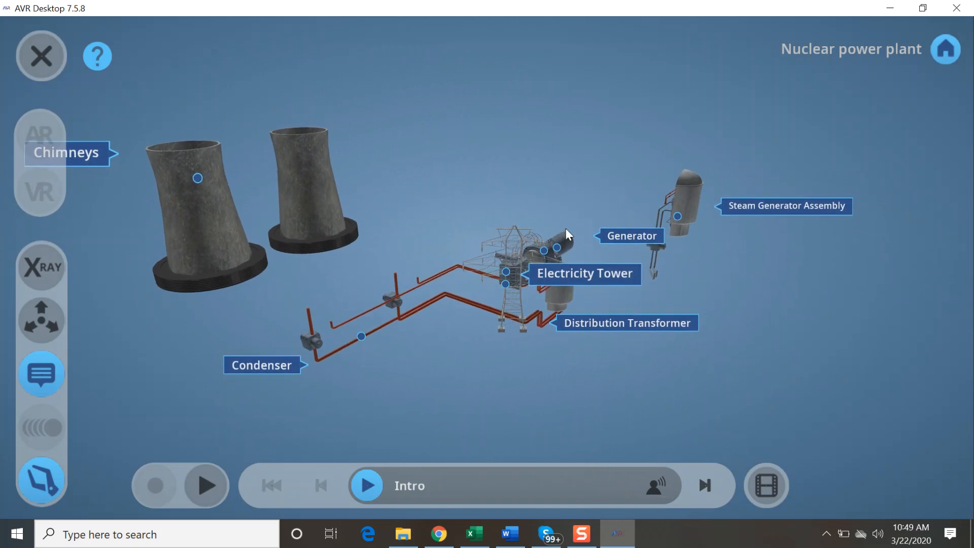
# Step: Play the lesson's attached video briefly and close it to return to the plant model
pyautogui.click(776, 486)
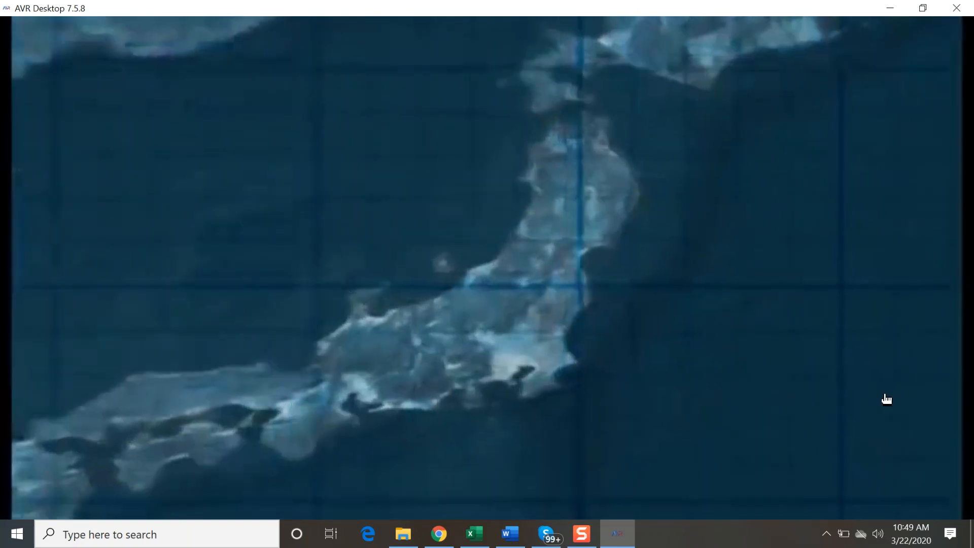
pyautogui.click(886, 399)
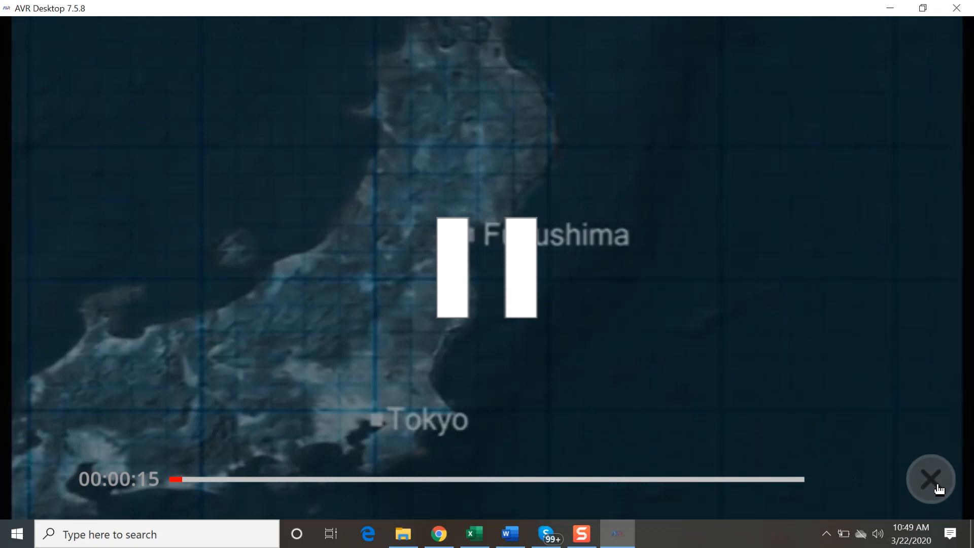
pyautogui.click(939, 488)
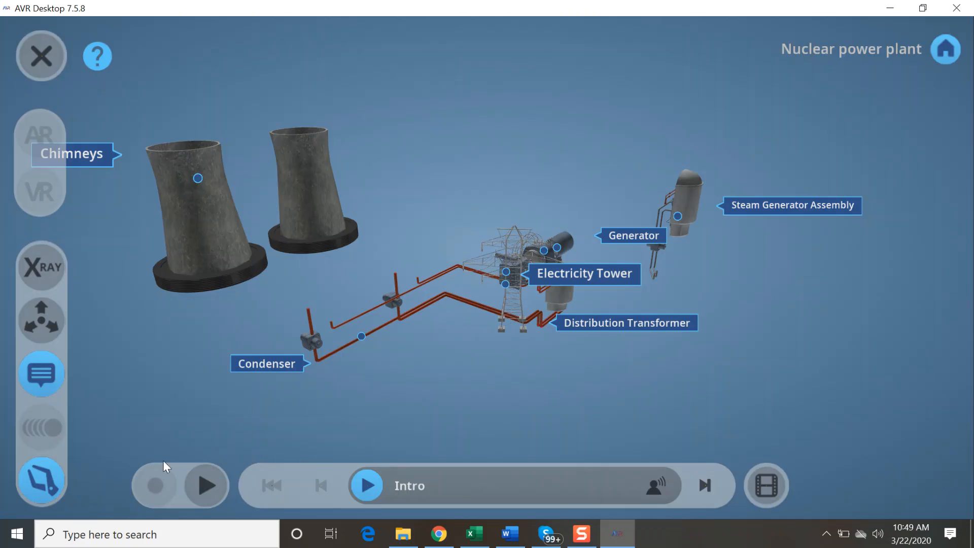
# Step: Play back the recorded model interactions, stop the playback and start the Intro narration
pyautogui.click(207, 485)
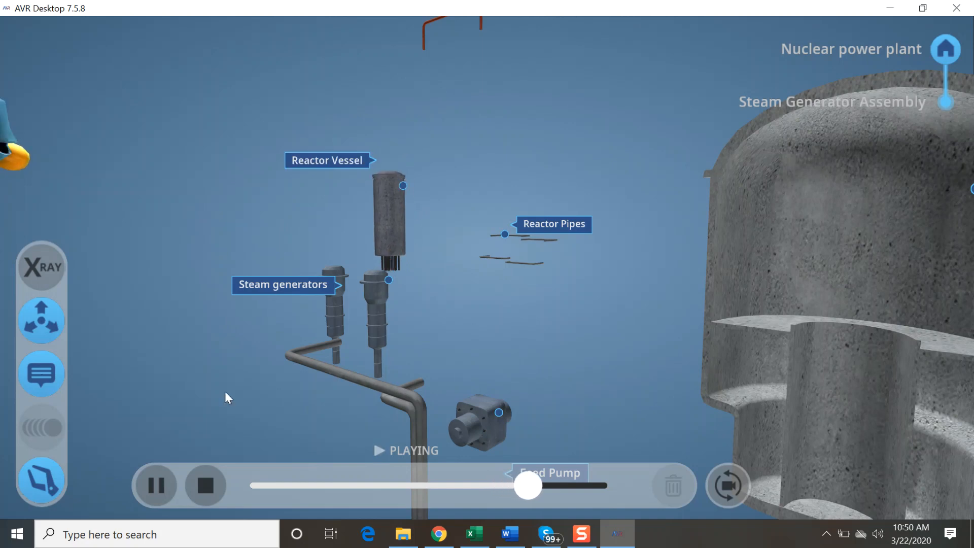
pyautogui.click(205, 486)
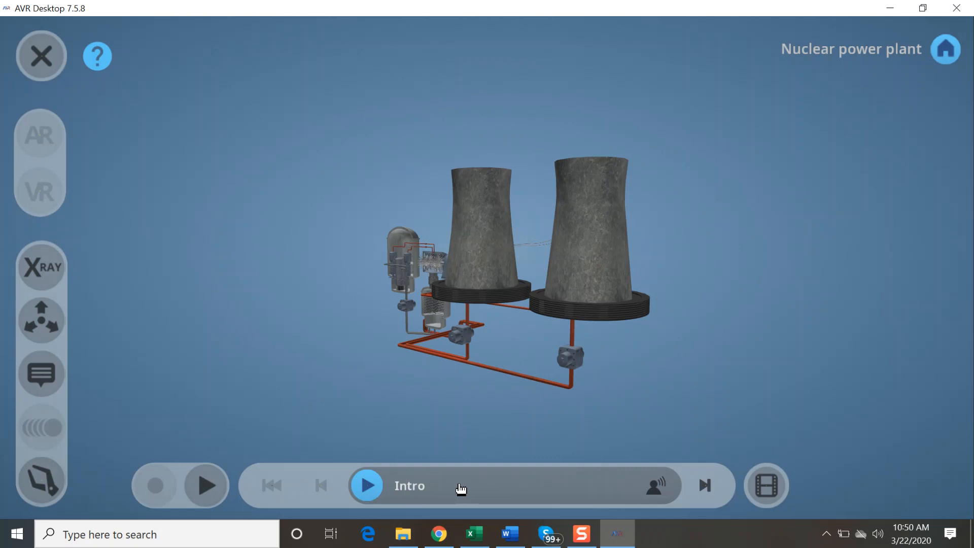
pyautogui.click(363, 485)
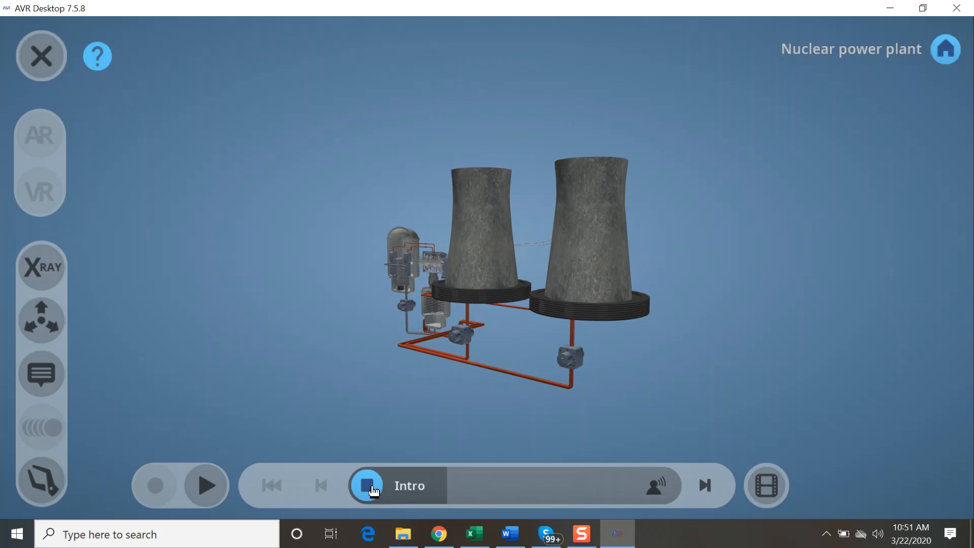
# Step: Browse the lesson's activity list from the Intro to the final quiz
pyautogui.click(547, 492)
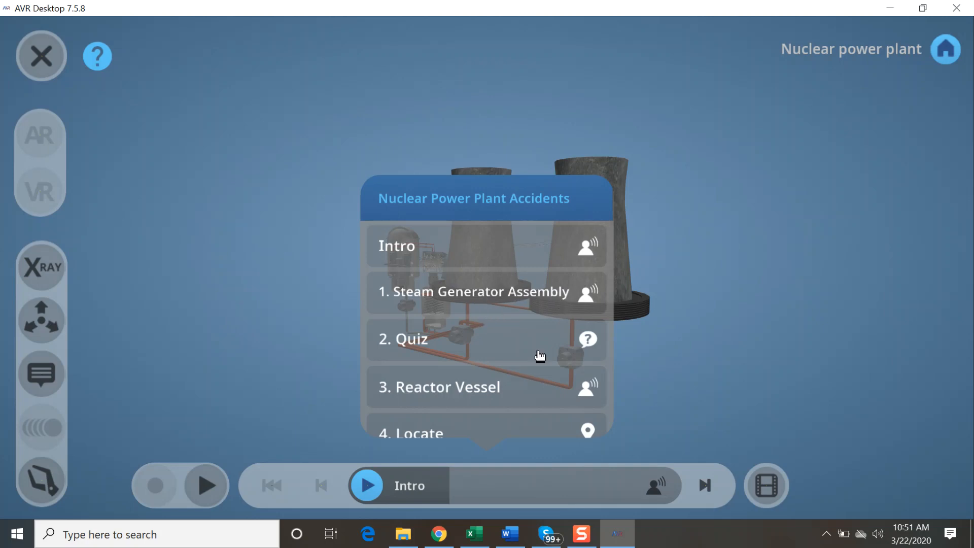
pyautogui.moveTo(530, 374); pyautogui.dragTo(540, 289)
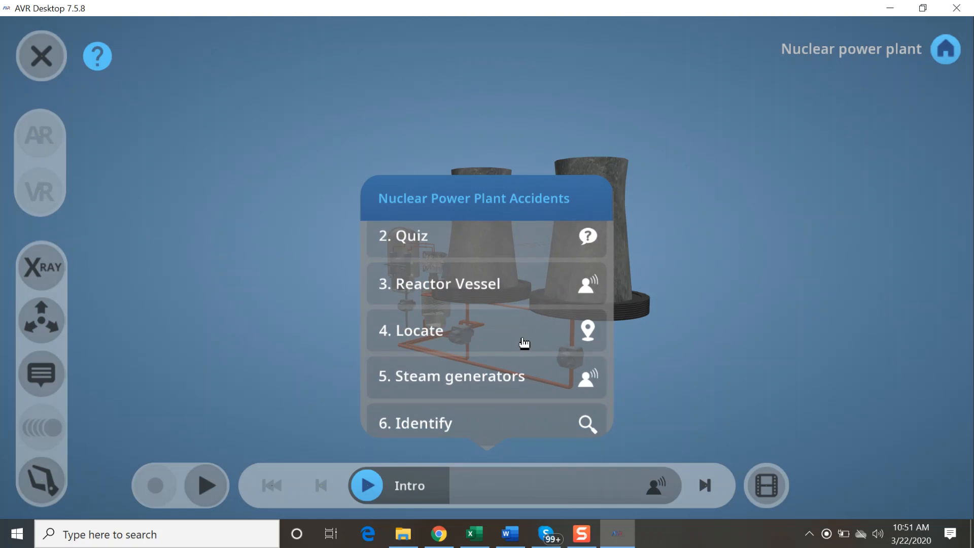
pyautogui.moveTo(524, 331); pyautogui.dragTo(532, 267)
pyautogui.moveTo(518, 364); pyautogui.dragTo(524, 283)
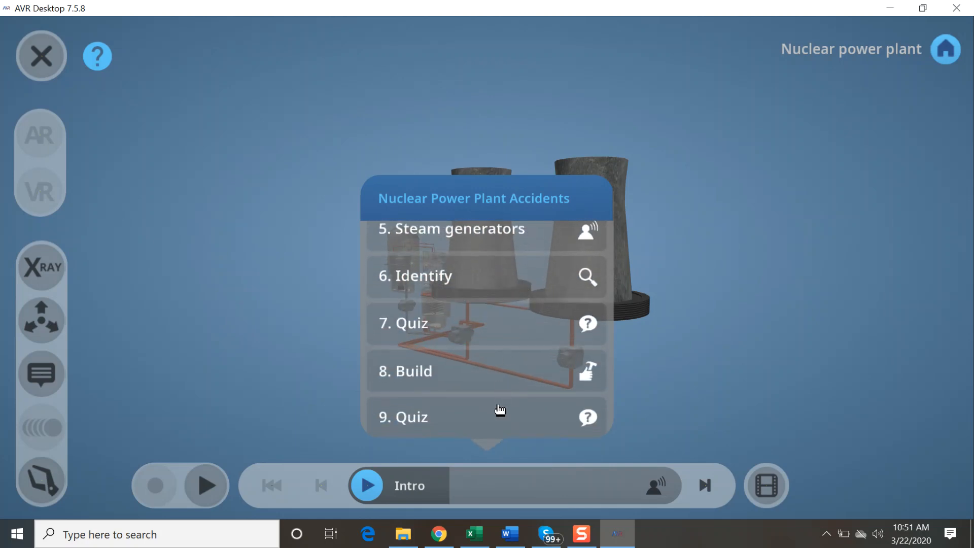
pyautogui.moveTo(500, 406); pyautogui.dragTo(507, 339)
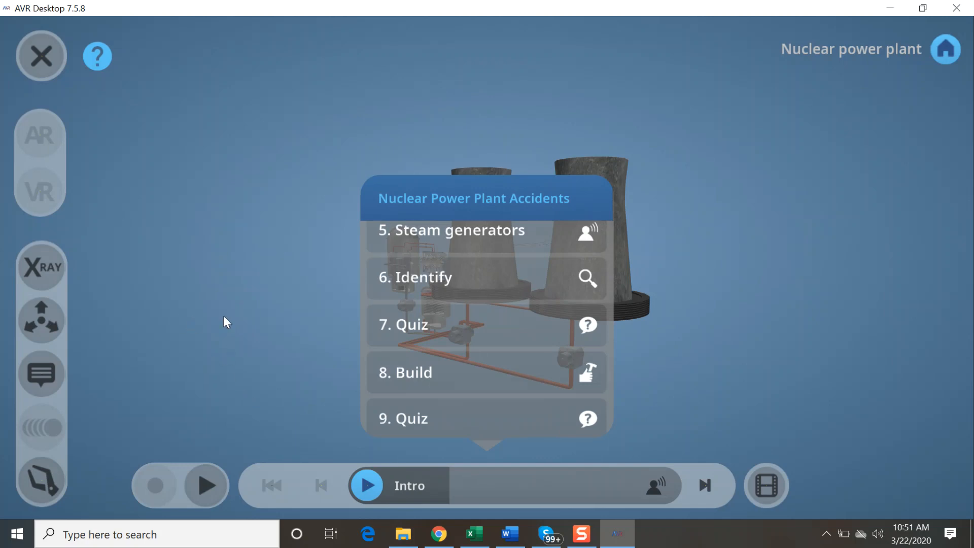
# Step: Close the activity list, show the plant's part labels and rotate the model to view the steam generator side
pyautogui.click(38, 369)
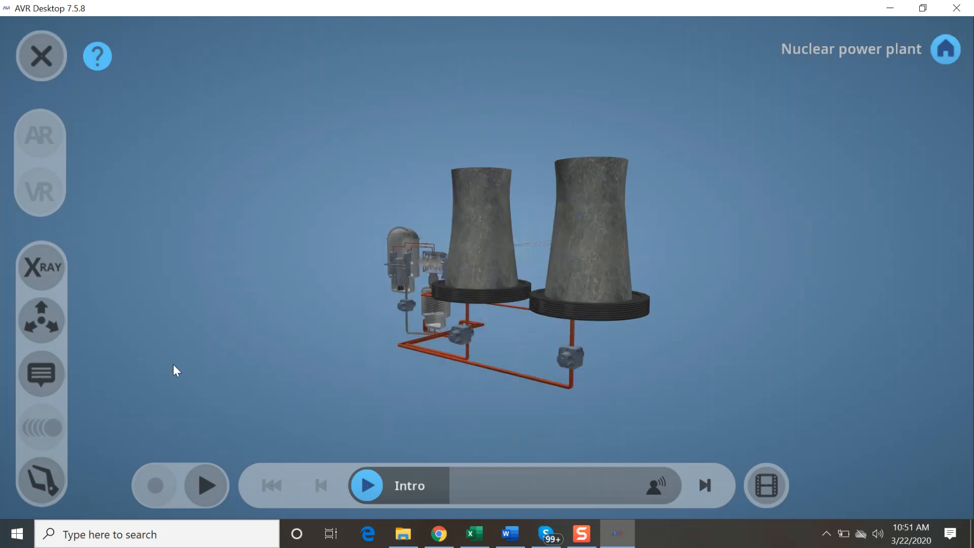
pyautogui.click(44, 387)
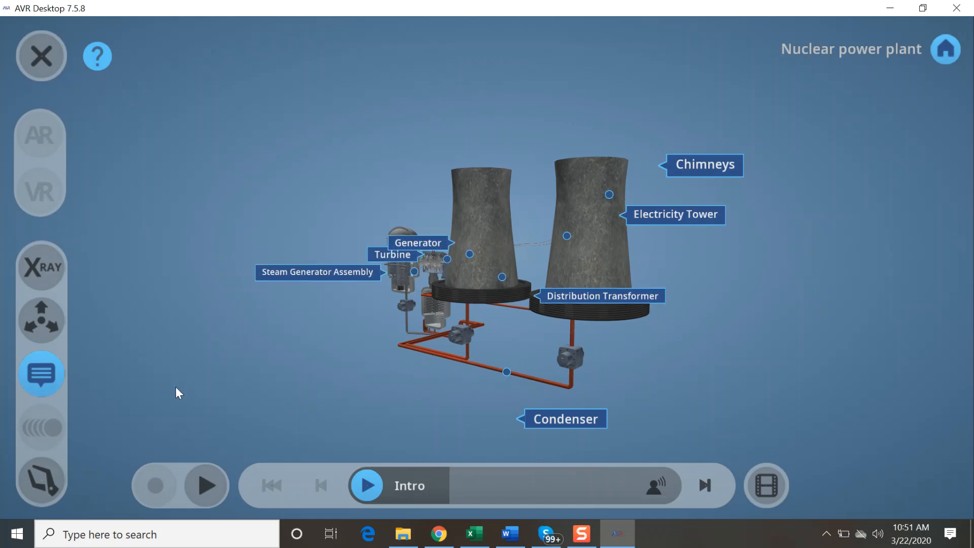
pyautogui.moveTo(437, 367); pyautogui.dragTo(618, 403)
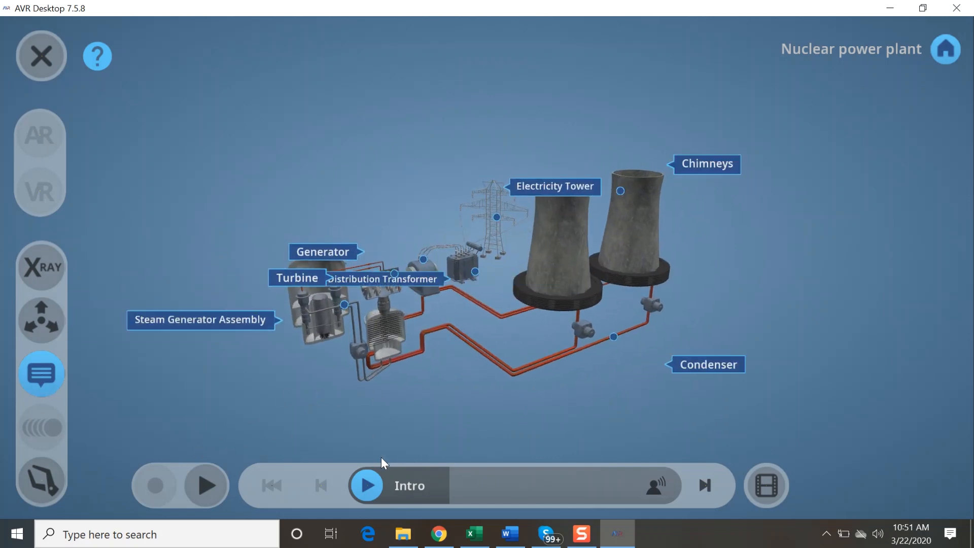
# Step: Start activity 9, the Quiz, and answer "What is this?" with Steam generators
pyautogui.click(597, 494)
pyautogui.click(421, 419)
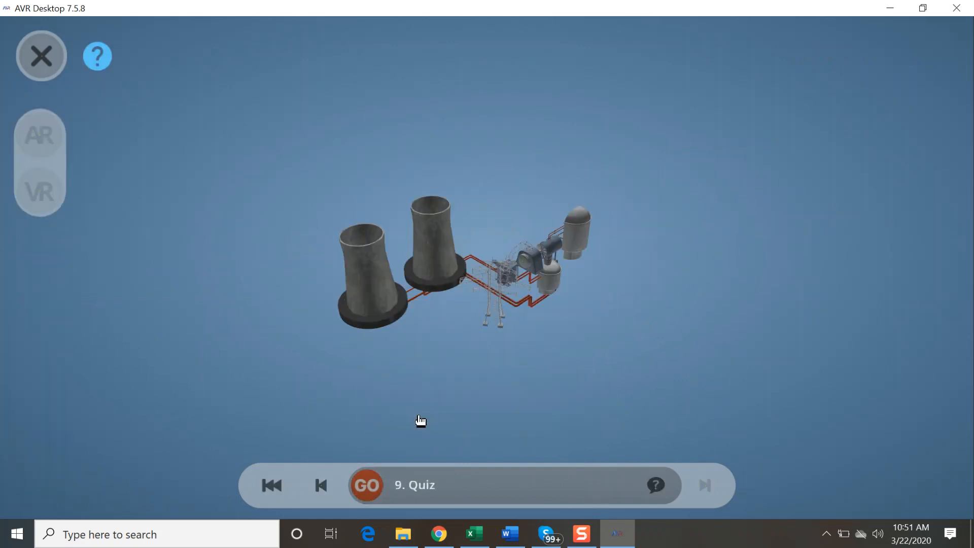
pyautogui.click(372, 485)
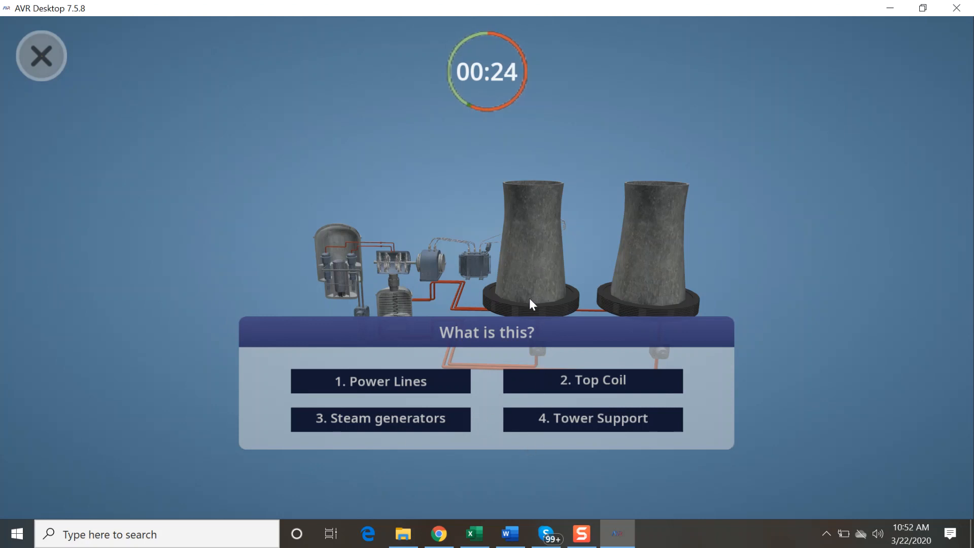
pyautogui.moveTo(532, 294); pyautogui.dragTo(611, 283)
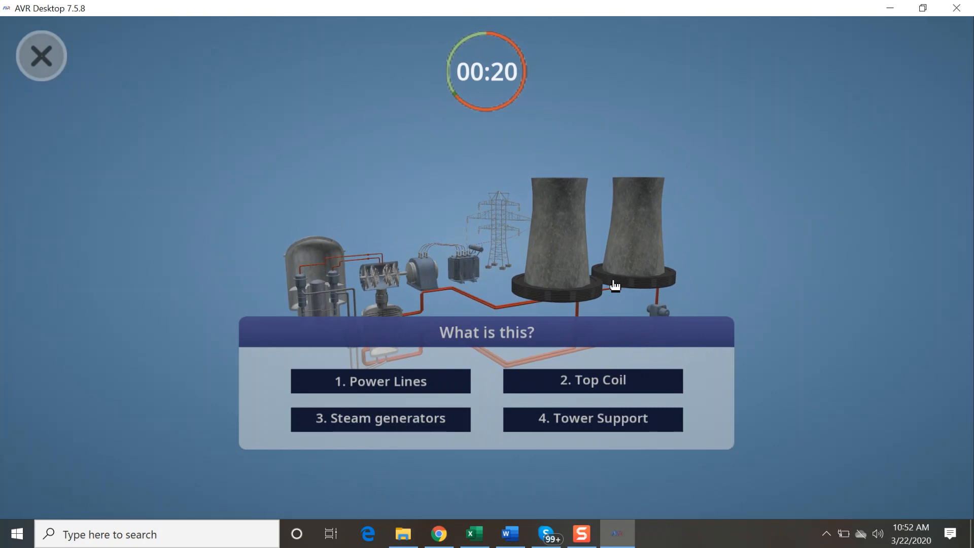
pyautogui.click(453, 421)
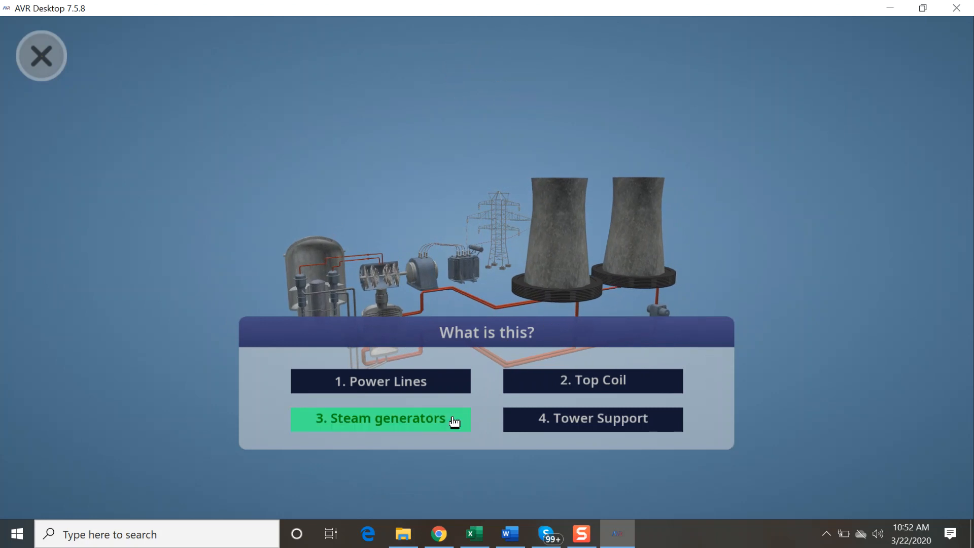